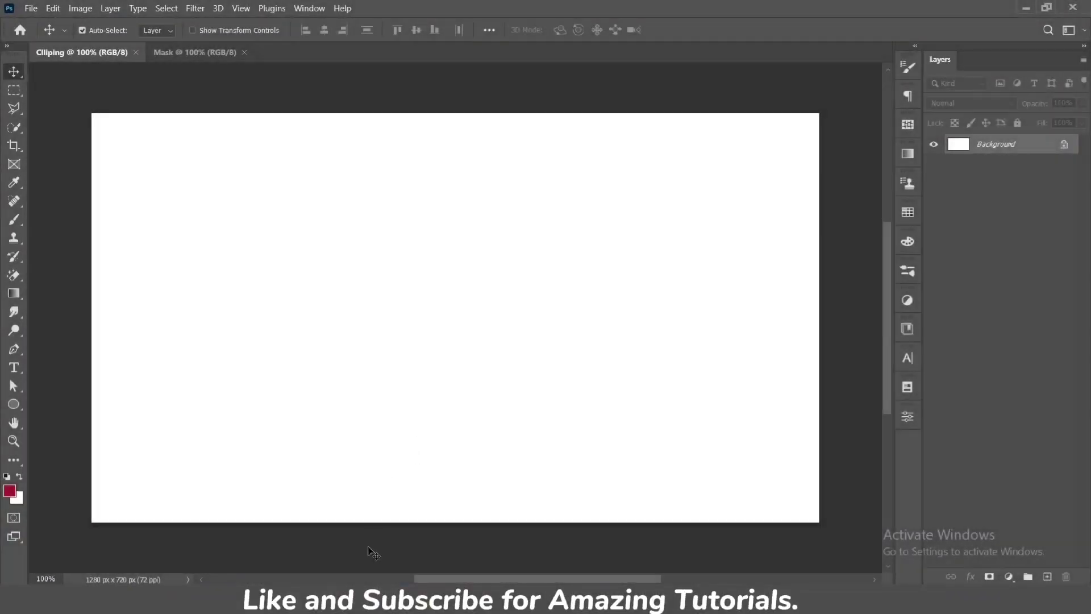
- Place the black grunge brush-stroke PNG on the canvas and scale it up to about 118%
{"action": "left_click_drag", "start_coordinate": [1011, 185], "coordinate": [554, 296]}
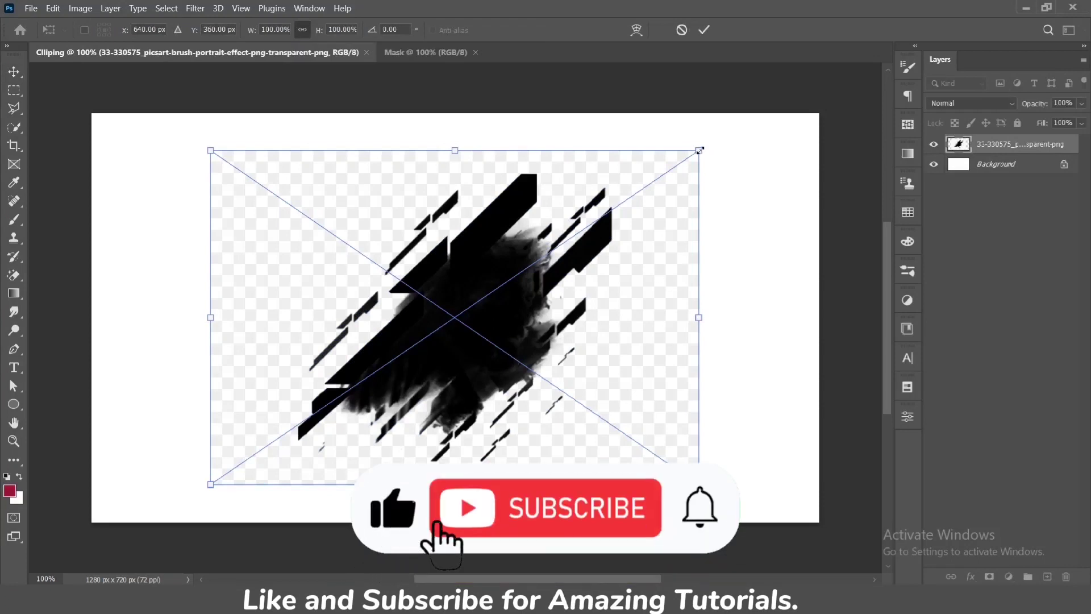
{"action": "left_click_drag", "start_coordinate": [703, 158], "coordinate": [758, 120]}
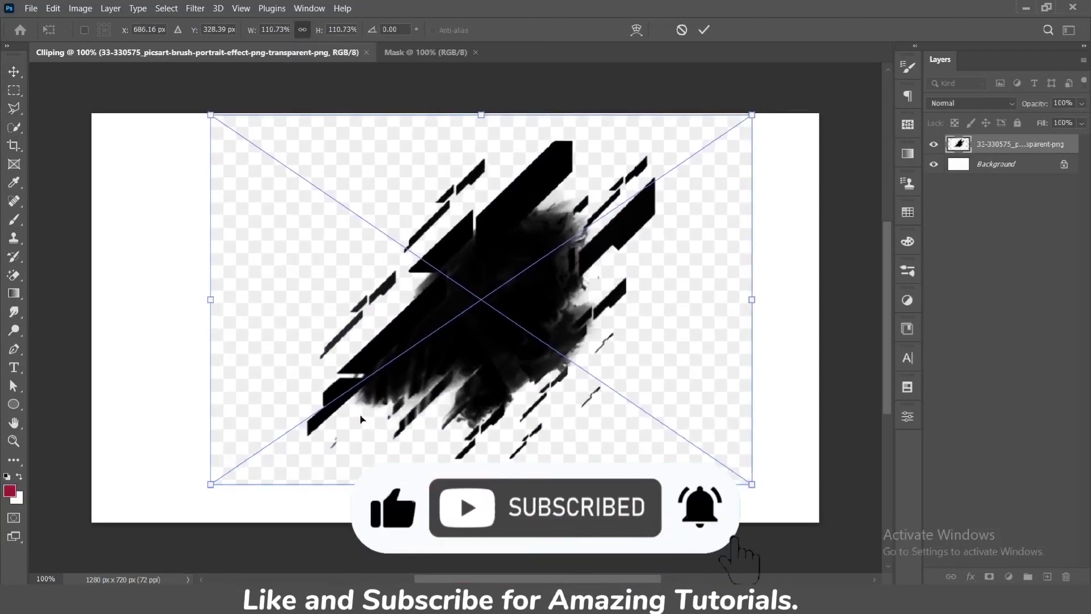
{"action": "left_click_drag", "start_coordinate": [209, 487], "coordinate": [167, 519]}
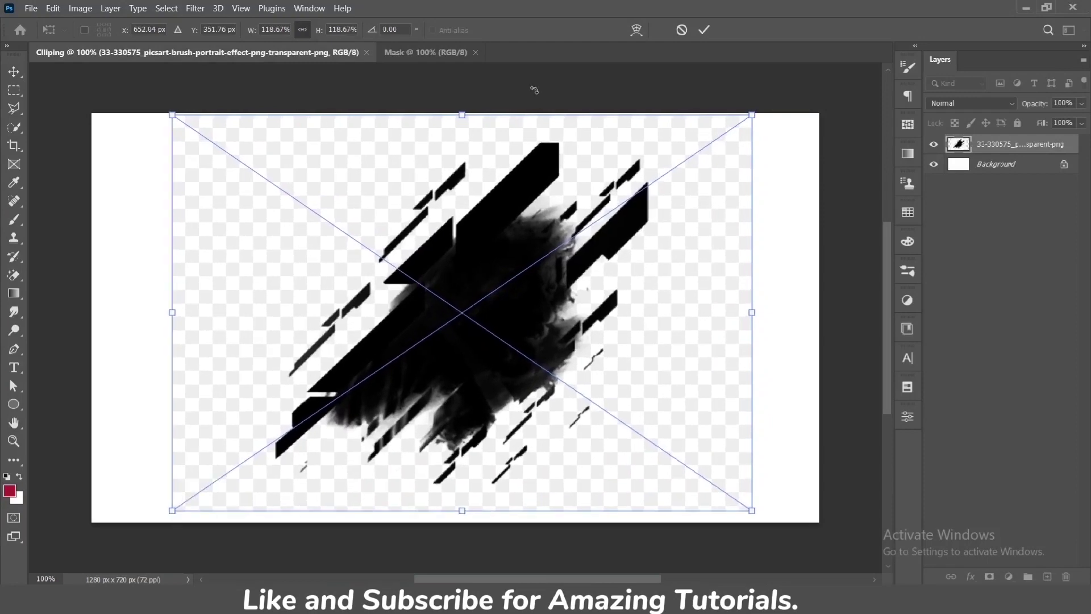
{"action": "key", "text": "Return"}
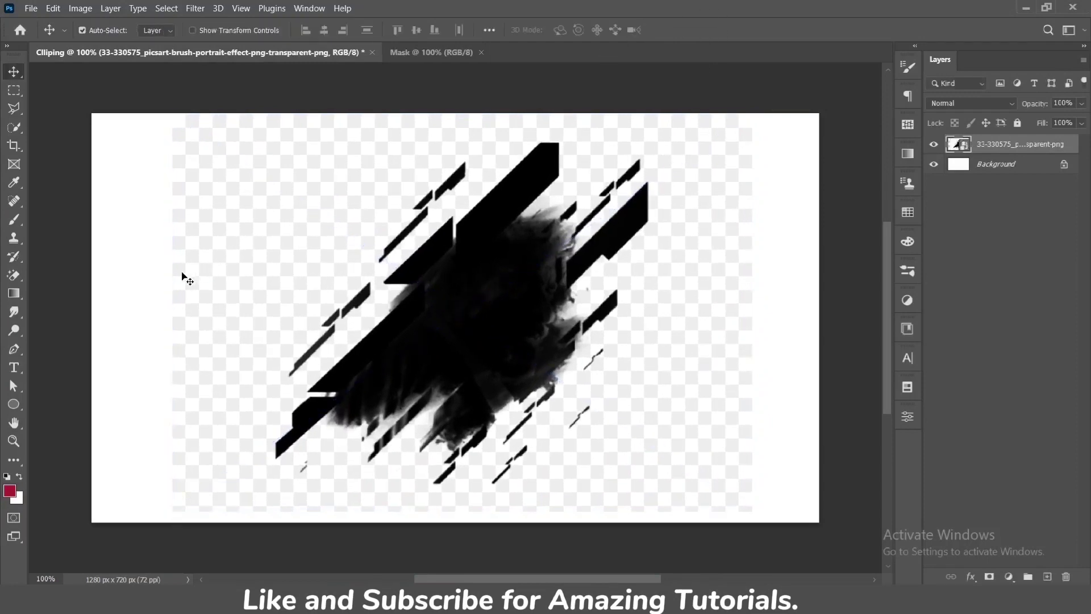
- Rasterize the brush-stroke layer and Magic Eraser away its fake checkerboard background
{"action": "left_click", "coordinate": [16, 281]}
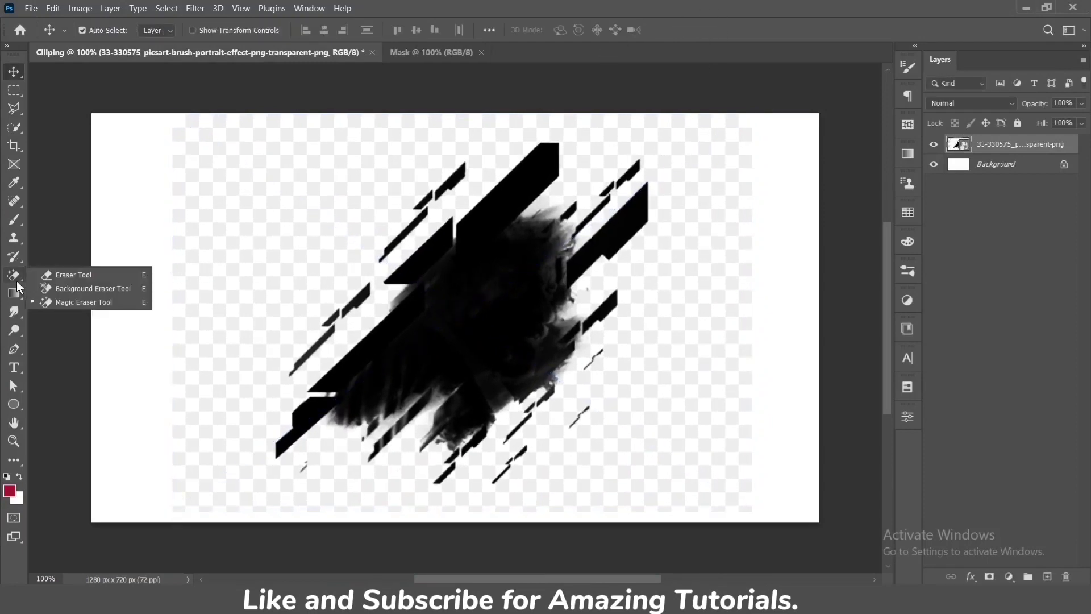
{"action": "left_click", "coordinate": [76, 302]}
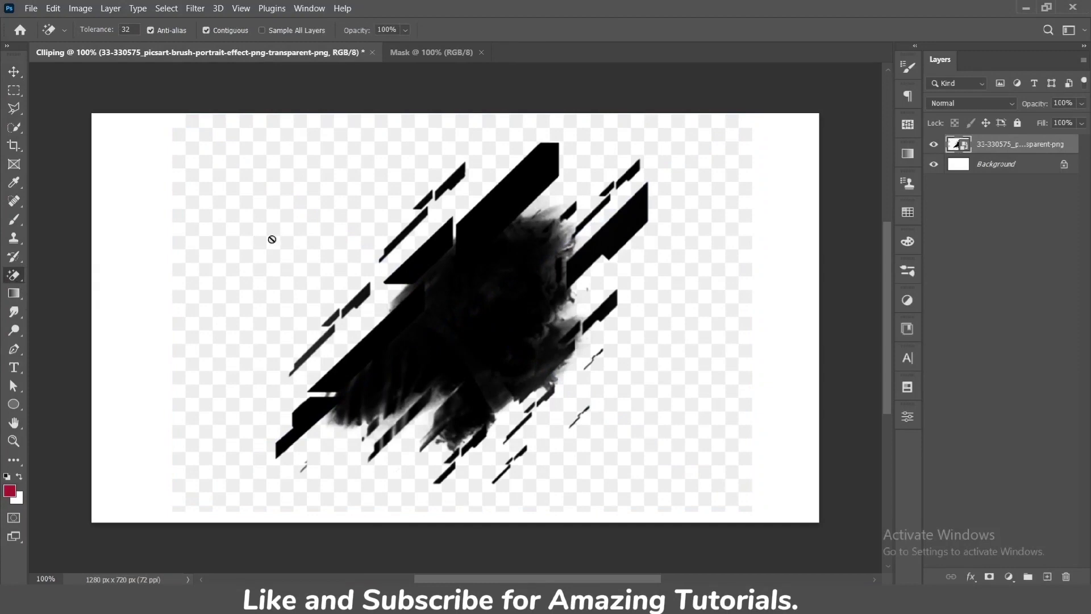
{"action": "right_click", "coordinate": [1035, 147]}
{"action": "left_click", "coordinate": [960, 293]}
{"action": "left_click", "coordinate": [309, 209]}
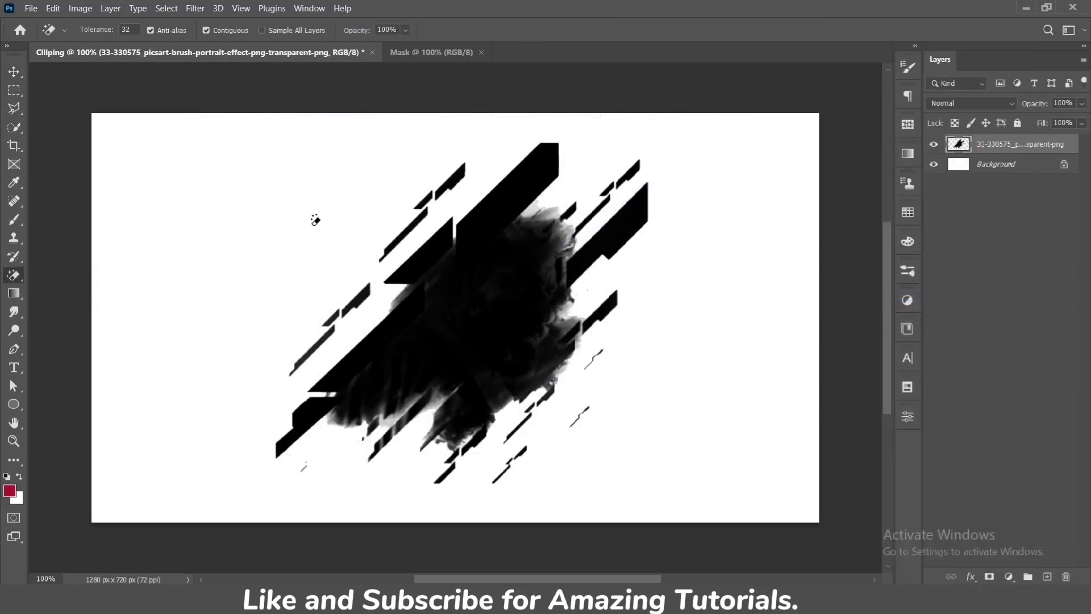
- Centre the brush stroke vertically, aligning to the canvas
{"action": "left_click", "coordinate": [14, 71]}
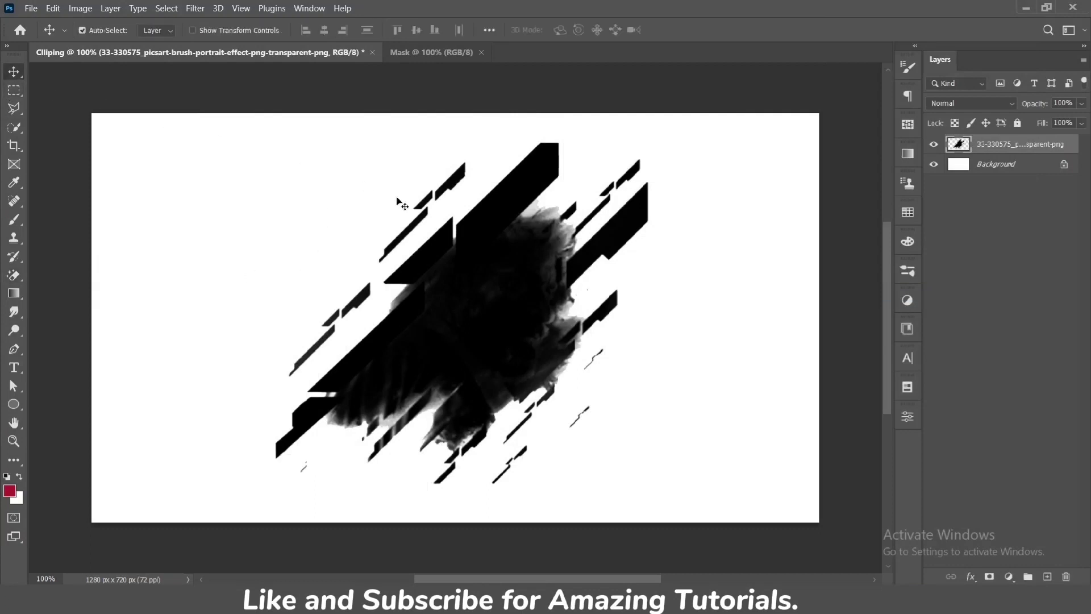
{"action": "left_click_drag", "start_coordinate": [490, 271], "coordinate": [484, 282]}
{"action": "left_click", "coordinate": [489, 29]}
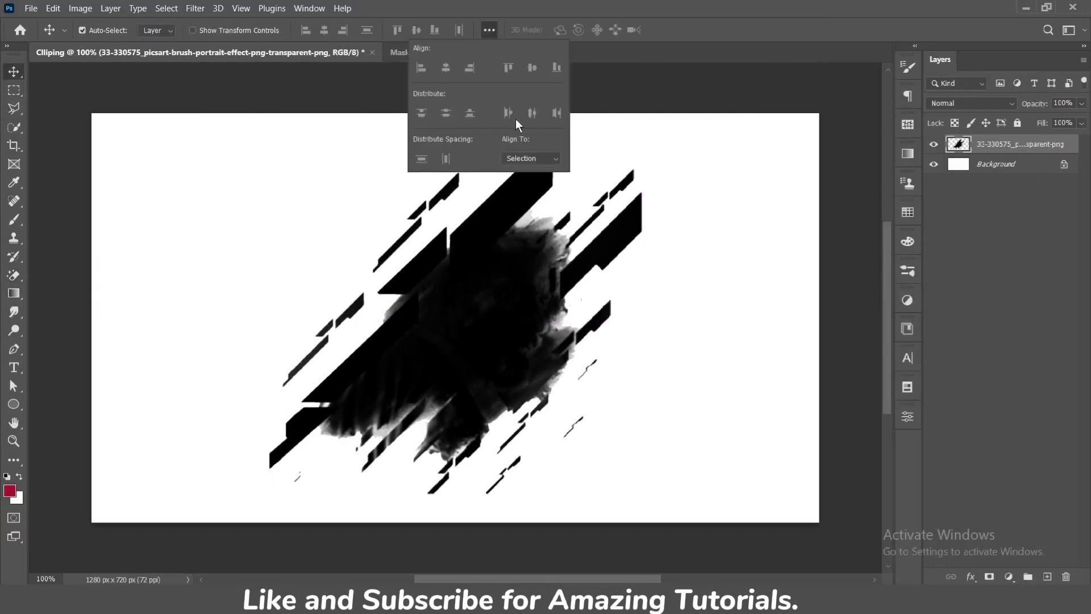
{"action": "left_click", "coordinate": [529, 181]}
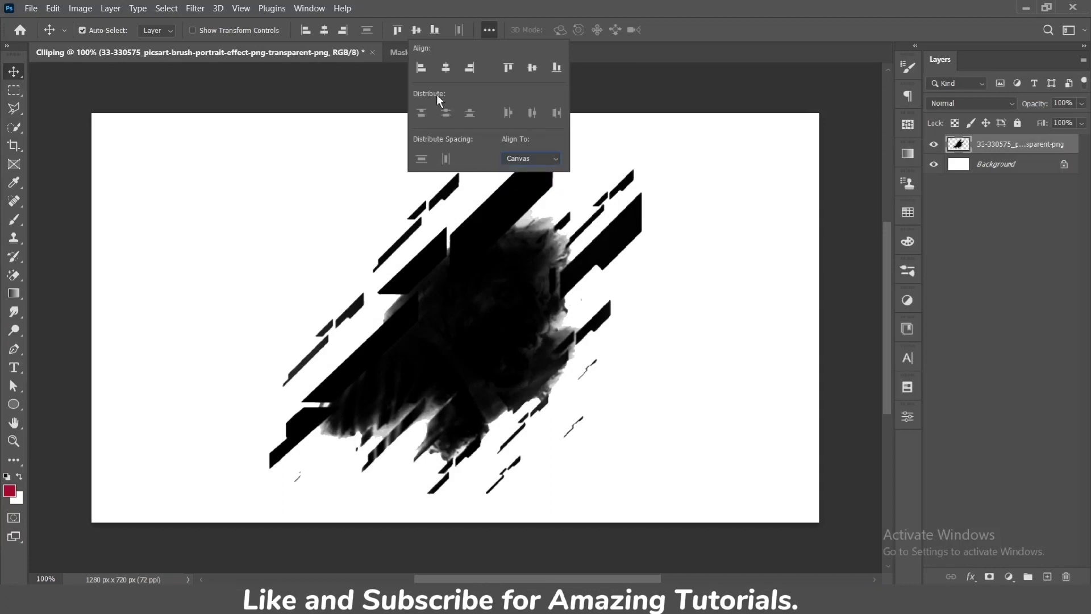
{"action": "left_click", "coordinate": [532, 68]}
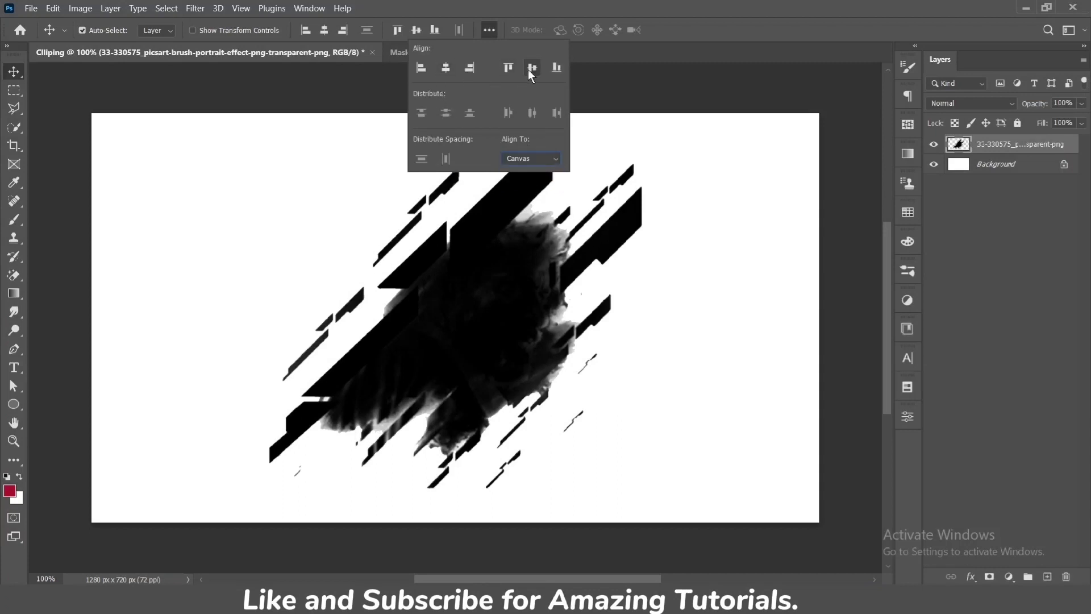
{"action": "left_click", "coordinate": [685, 223]}
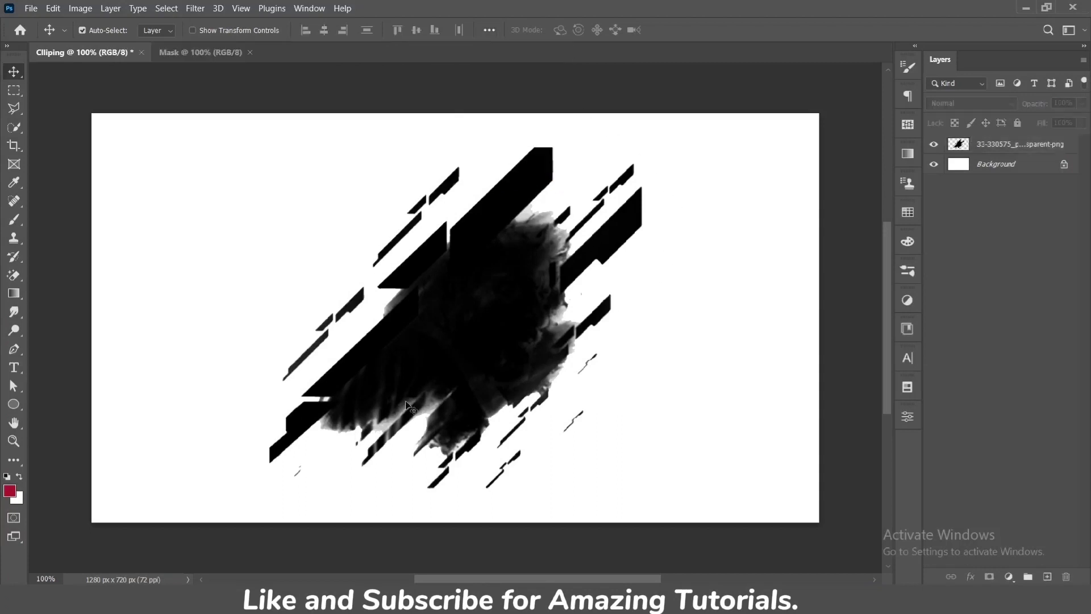
- Drag the pexels-hasib portrait of the seated newspaper reader onto the canvas
{"action": "left_click", "coordinate": [296, 602]}
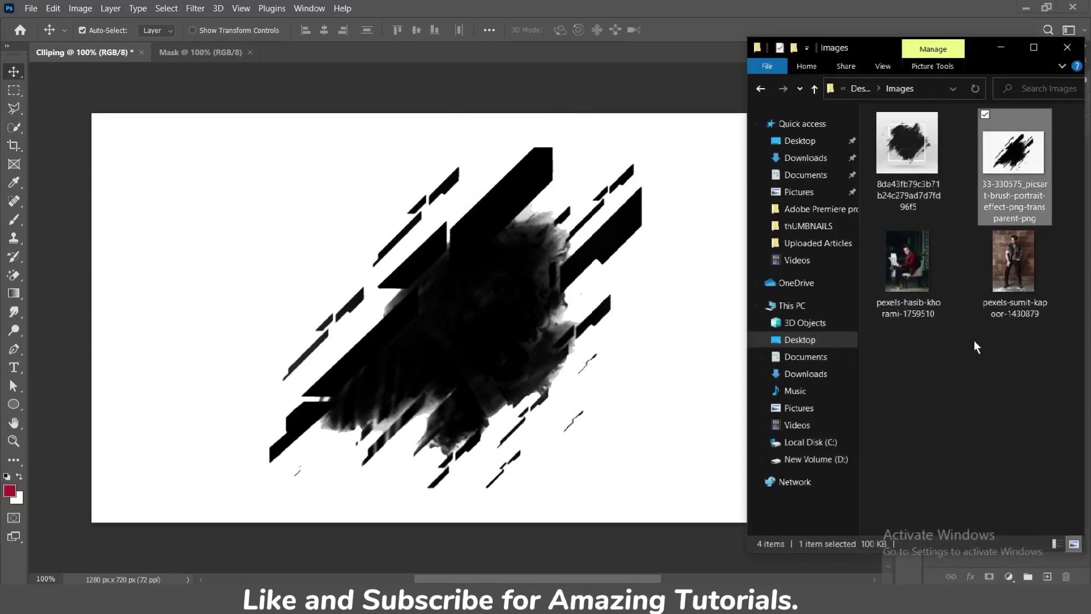
{"action": "left_click_drag", "start_coordinate": [895, 281], "coordinate": [540, 329]}
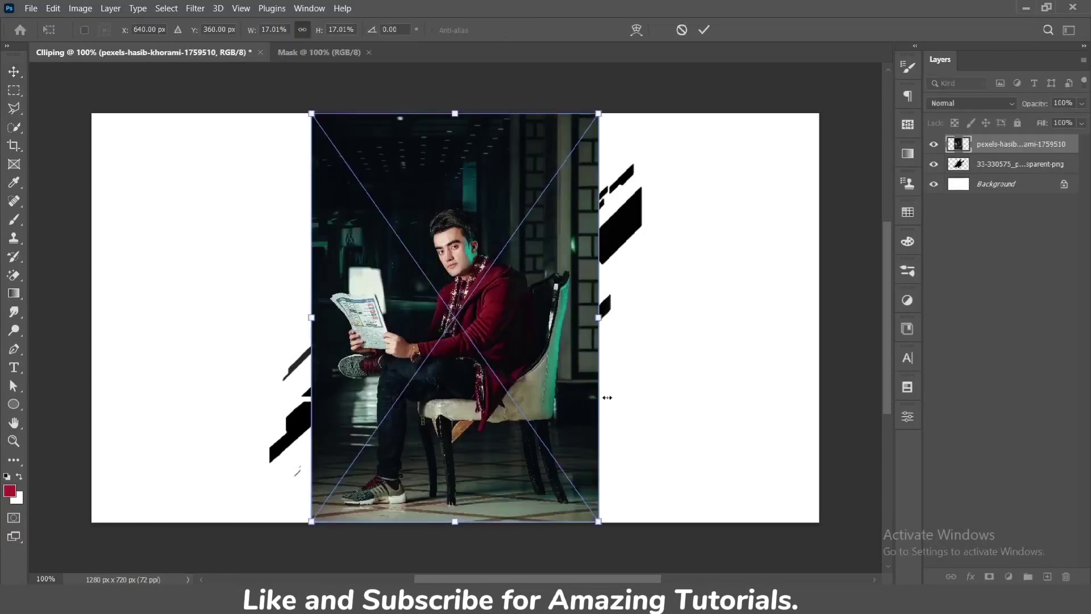
- Fade the portrait to 53% opacity, scale it to about 22% and move it down over the stroke
{"action": "left_click", "coordinate": [1083, 103]}
{"action": "left_click_drag", "start_coordinate": [1042, 120], "coordinate": [1050, 119]}
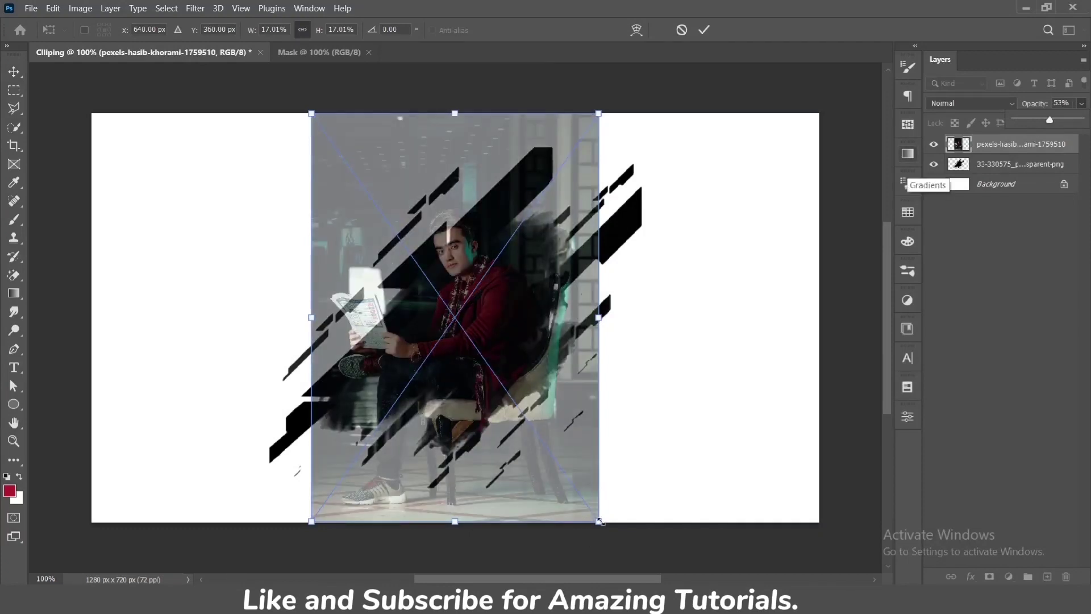
{"action": "left_click_drag", "start_coordinate": [600, 521], "coordinate": [641, 537]}
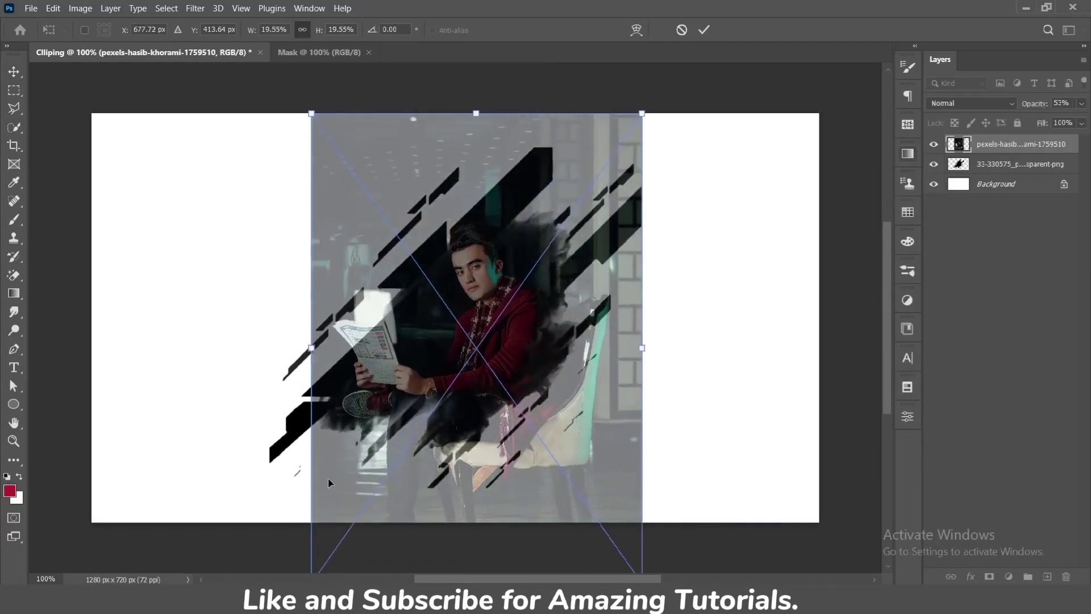
{"action": "scroll", "coordinate": [317, 543], "scroll_direction": "down", "scroll_amount": 2}
{"action": "scroll", "coordinate": [345, 412], "scroll_direction": "down", "scroll_amount": 2}
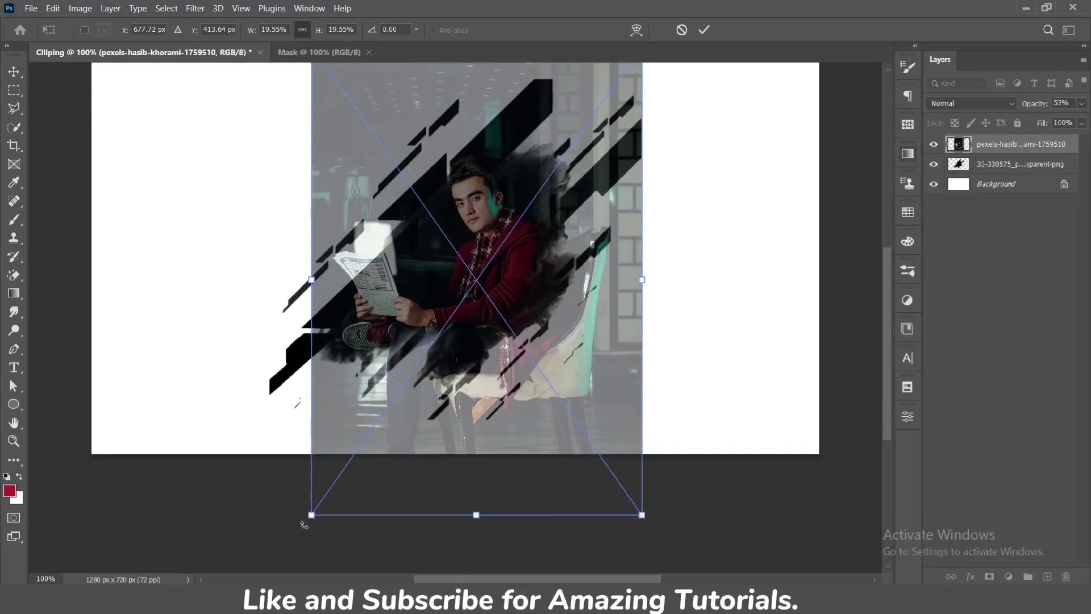
{"action": "left_click_drag", "start_coordinate": [312, 515], "coordinate": [267, 571]}
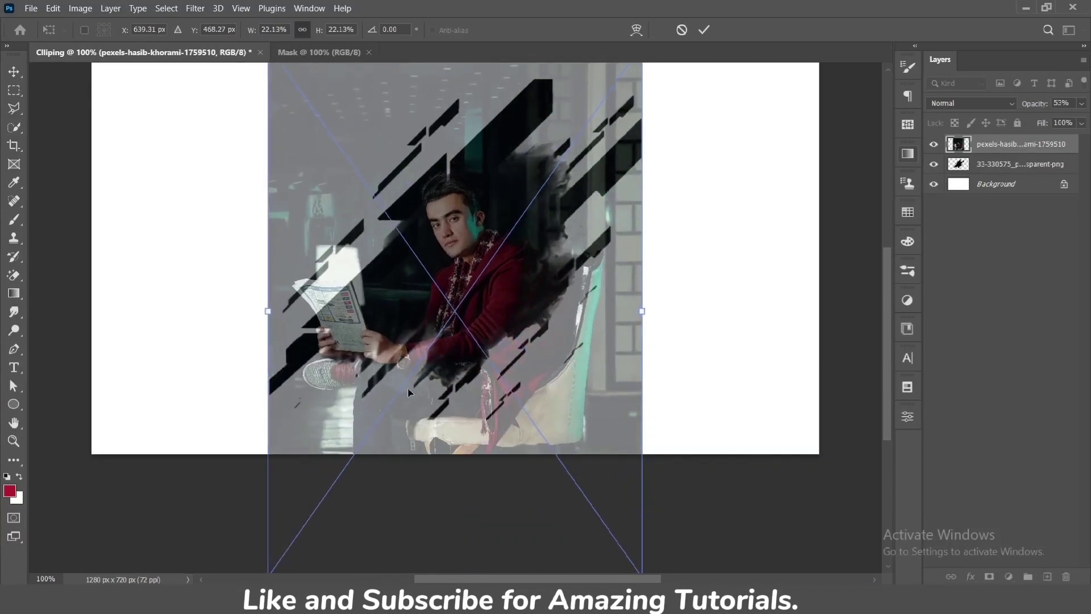
{"action": "scroll", "coordinate": [444, 400], "scroll_direction": "up", "scroll_amount": 2}
{"action": "scroll", "coordinate": [444, 400], "scroll_direction": "up", "scroll_amount": 1}
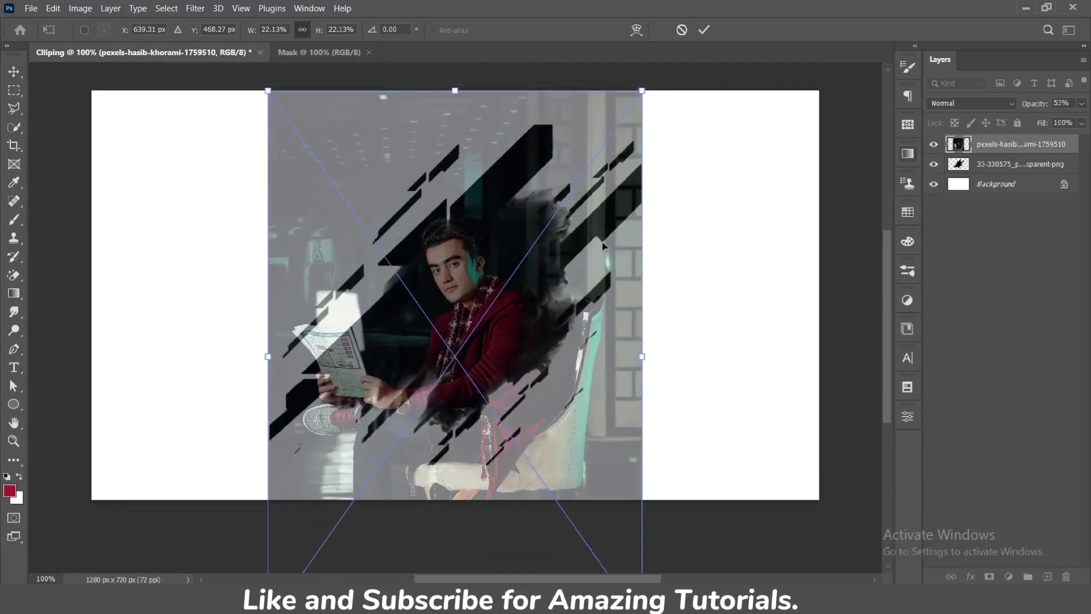
{"action": "left_click_drag", "start_coordinate": [603, 246], "coordinate": [599, 253]}
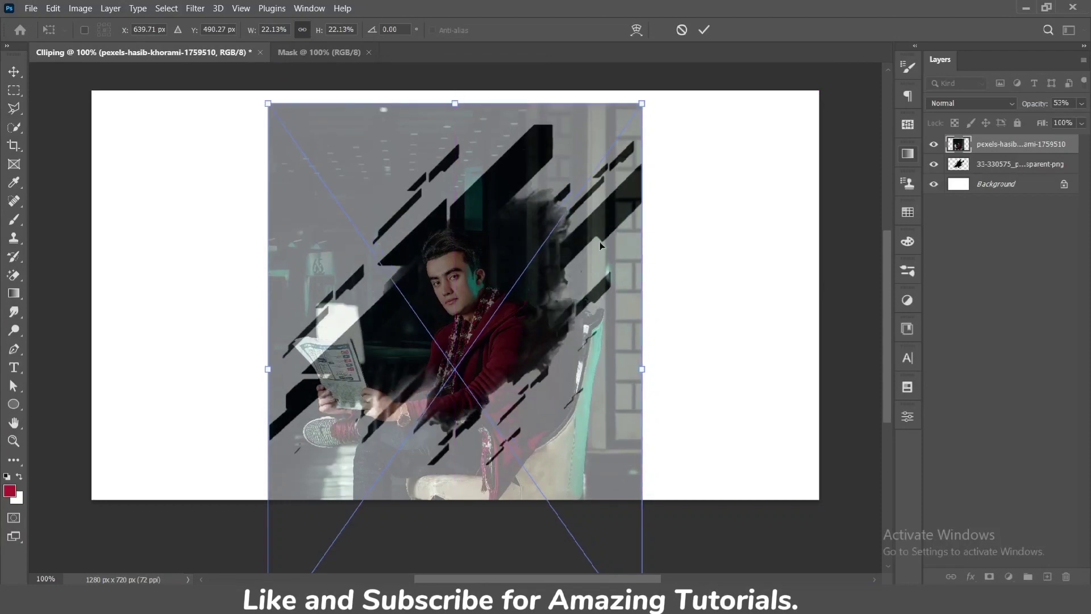
{"action": "left_click", "coordinate": [703, 32]}
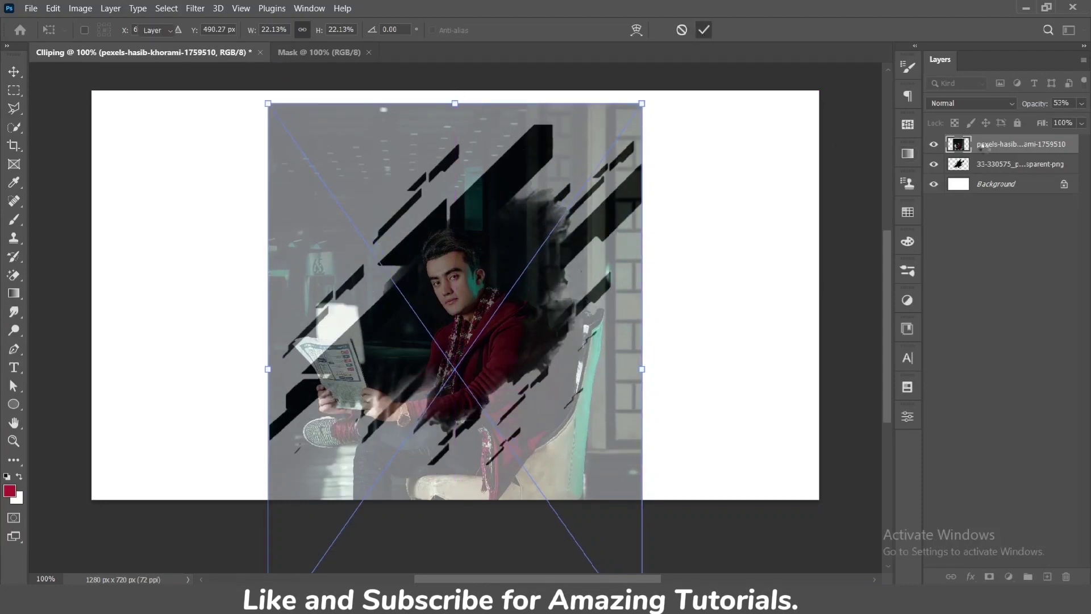
- Restore the portrait layer to 100% opacity
{"action": "left_click", "coordinate": [1081, 104]}
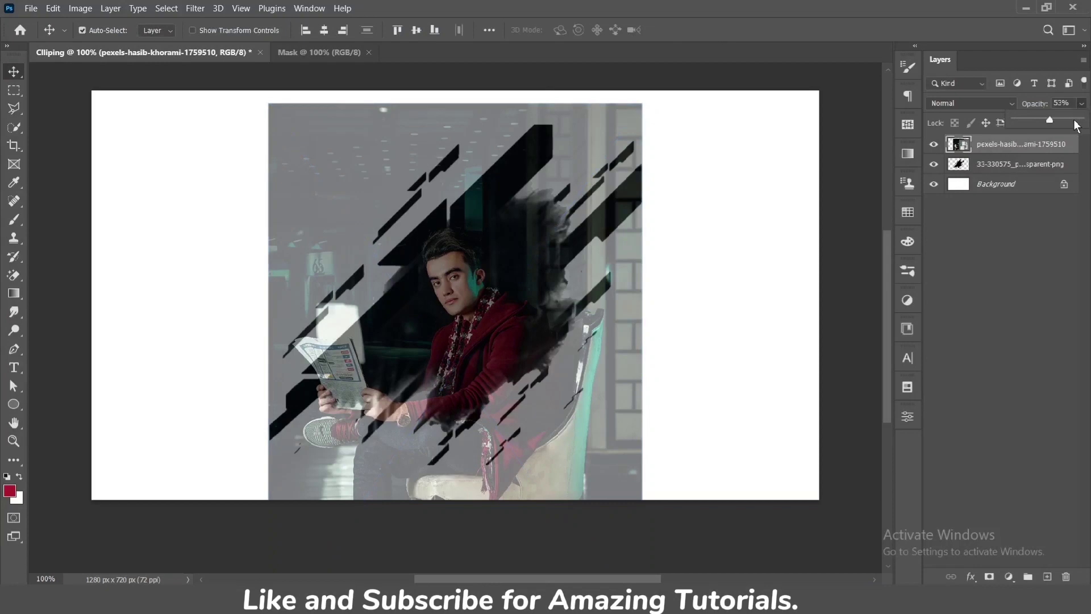
{"action": "left_click_drag", "start_coordinate": [1050, 119], "coordinate": [1083, 119]}
{"action": "left_click_drag", "start_coordinate": [710, 250], "coordinate": [709, 267]}
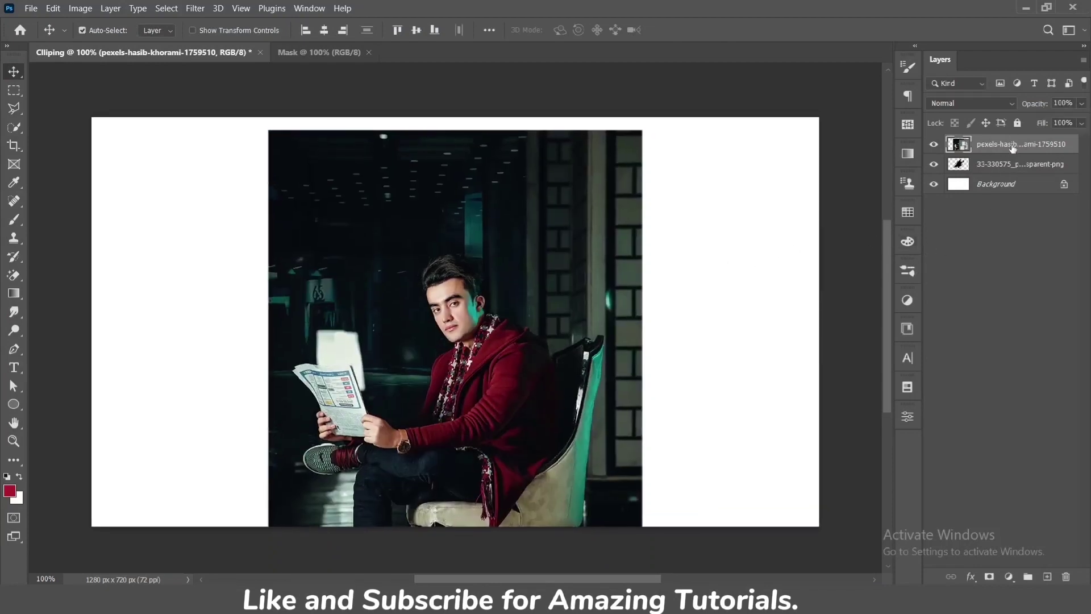
- Create a clipping mask of the portrait onto the brush stroke and nudge it into place
{"action": "right_click", "coordinate": [1013, 148]}
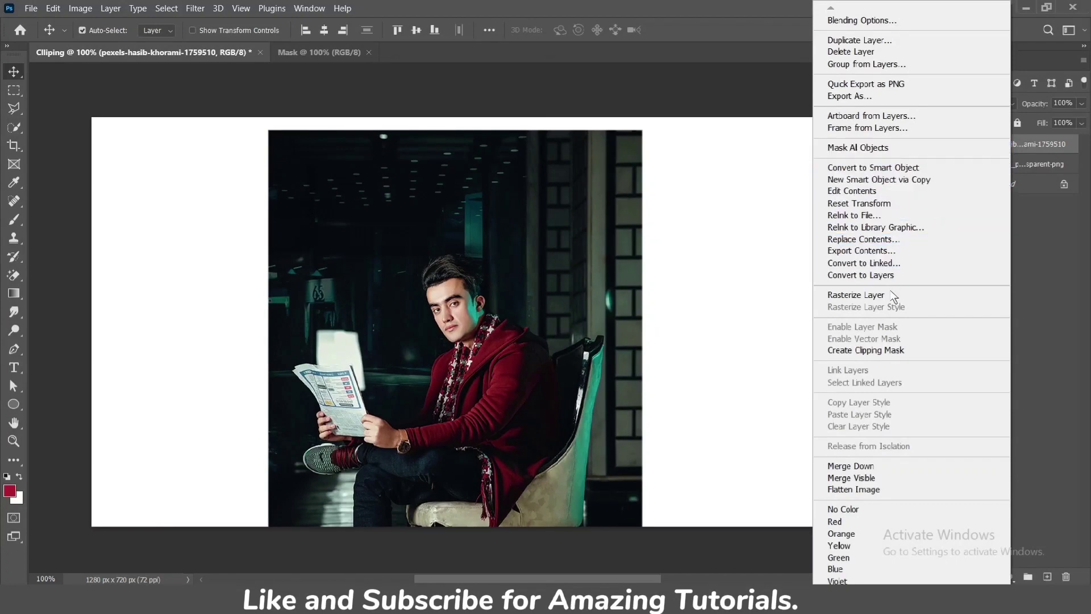
{"action": "left_click", "coordinate": [895, 348]}
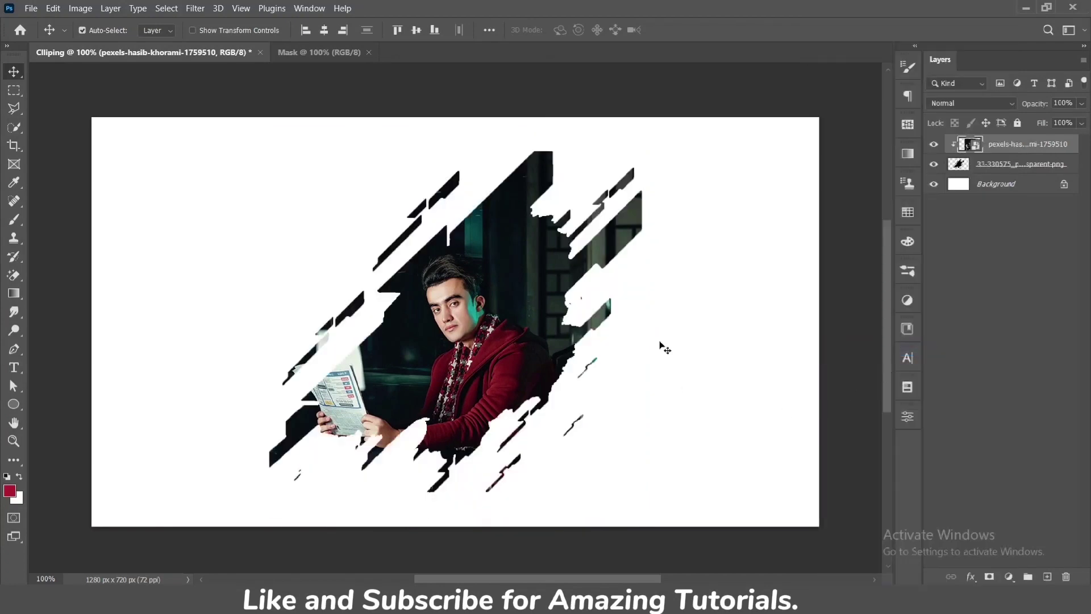
{"action": "left_click_drag", "start_coordinate": [509, 349], "coordinate": [509, 351]}
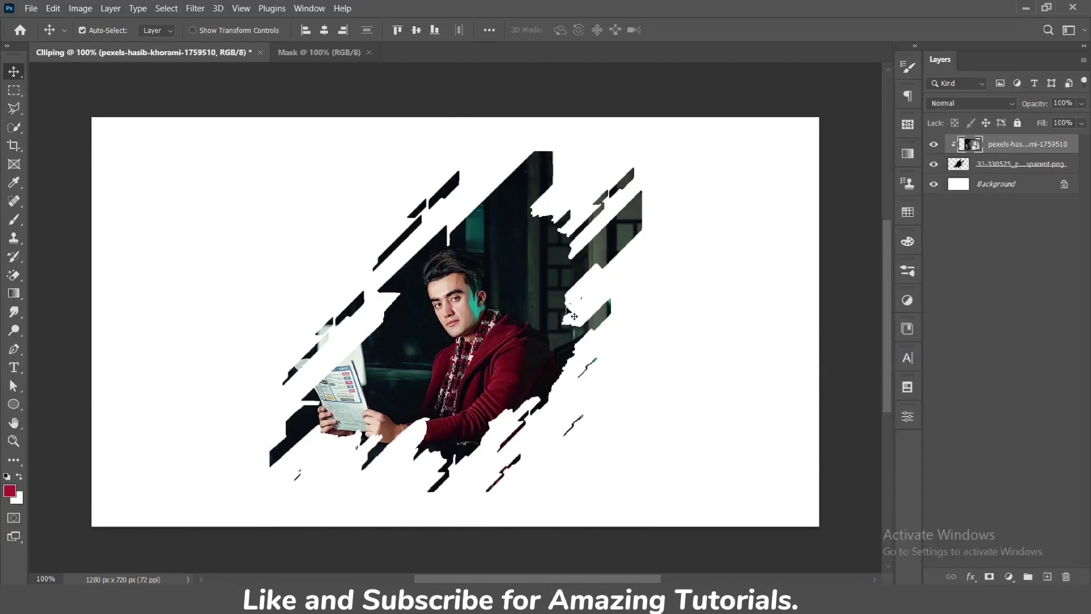
{"action": "left_click", "coordinate": [1013, 172]}
{"action": "right_click", "coordinate": [1012, 174]}
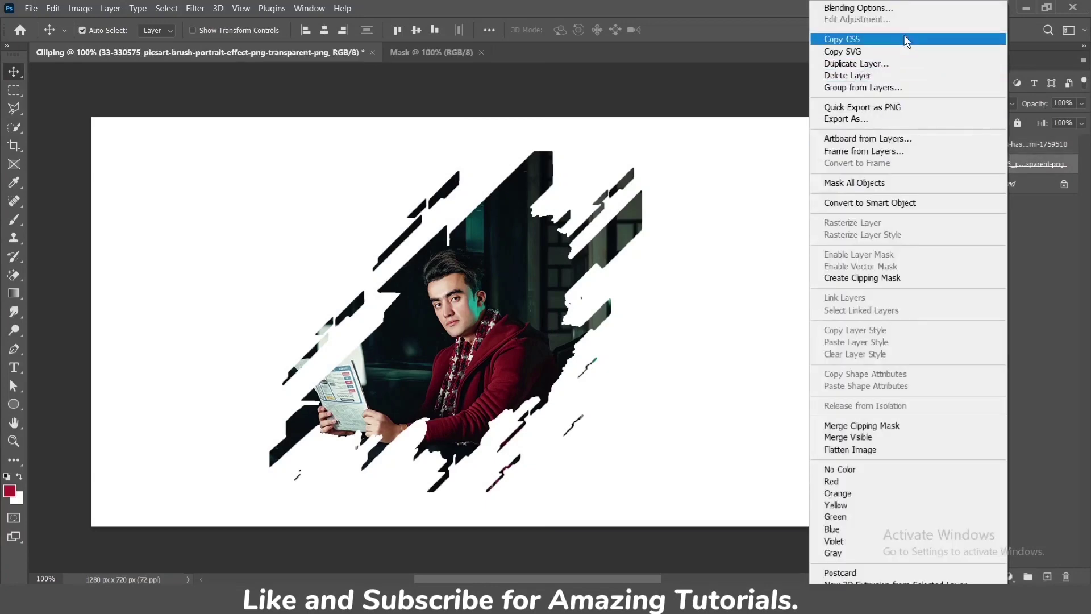
- Enable Inner Glow on the brush-stroke layer with 51% opacity and 24% noise
{"action": "left_click", "coordinate": [858, 7]}
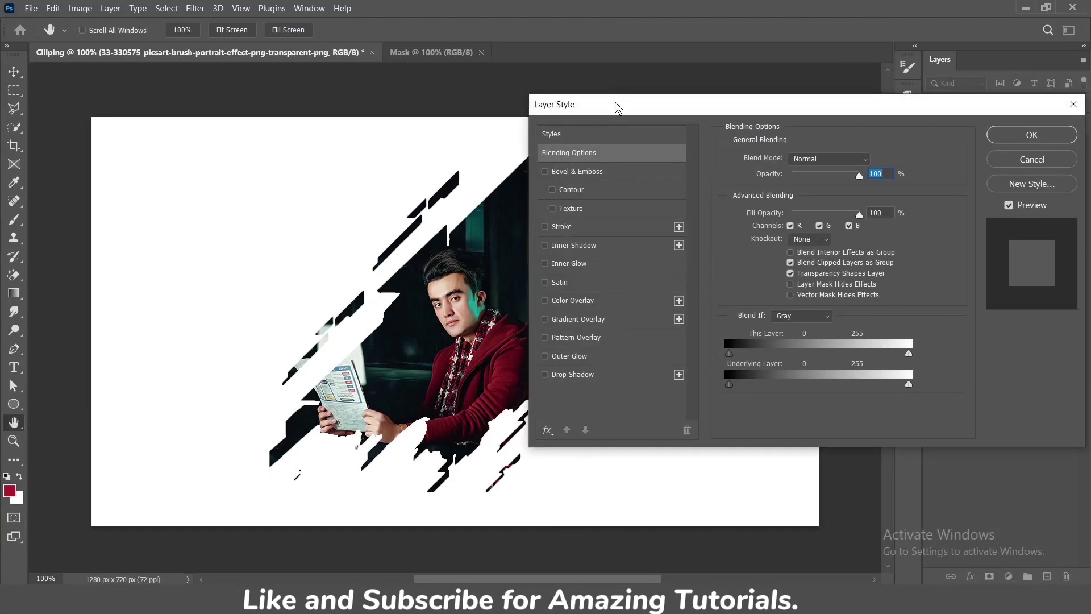
{"action": "left_click_drag", "start_coordinate": [617, 108], "coordinate": [639, 124]}
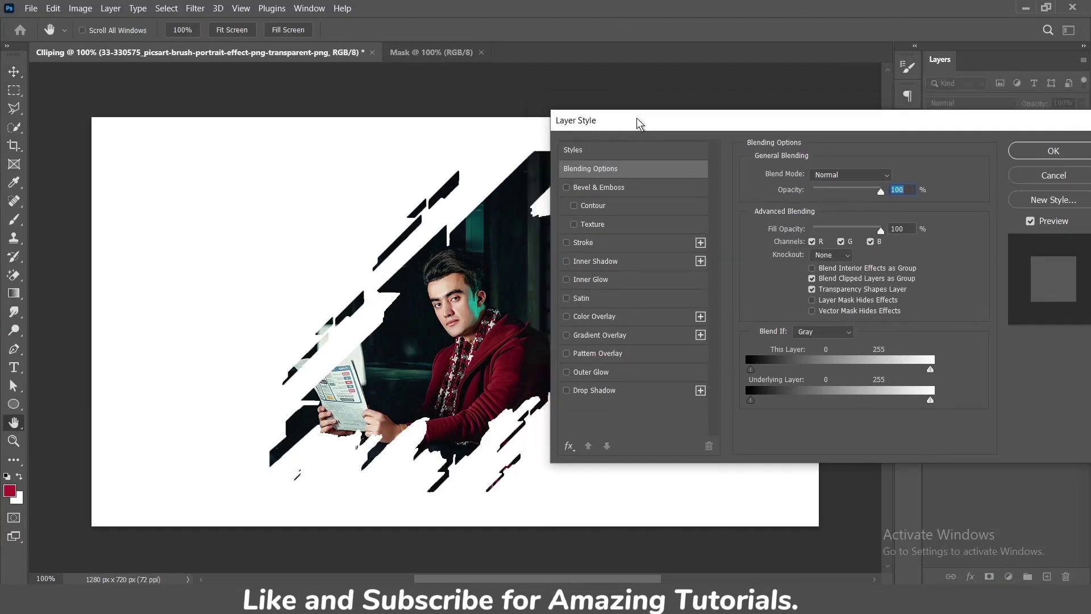
{"action": "left_click", "coordinate": [630, 280]}
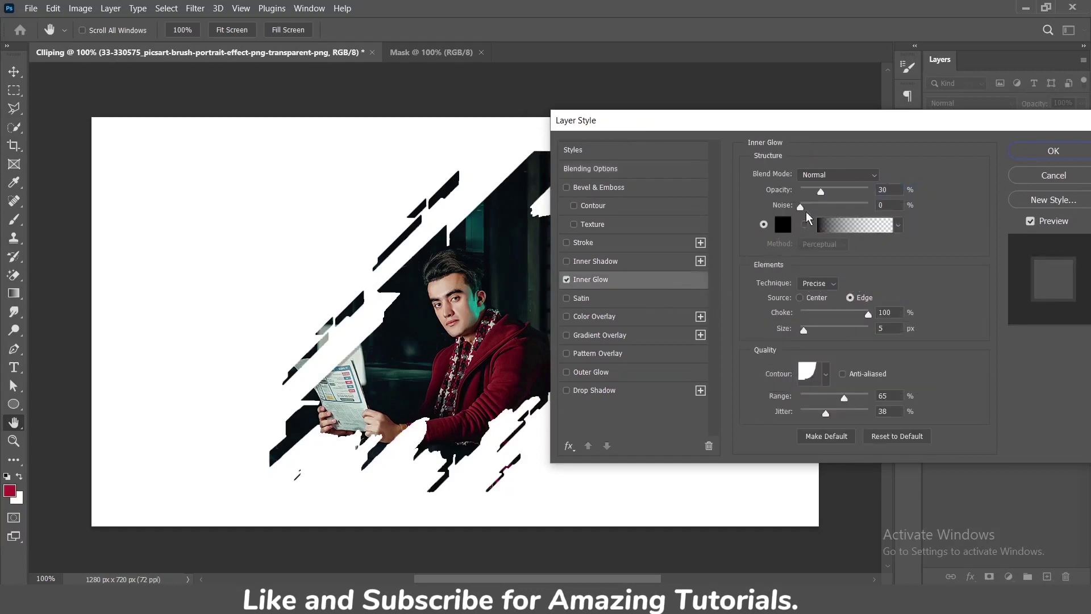
{"action": "left_click_drag", "start_coordinate": [822, 197], "coordinate": [837, 200]}
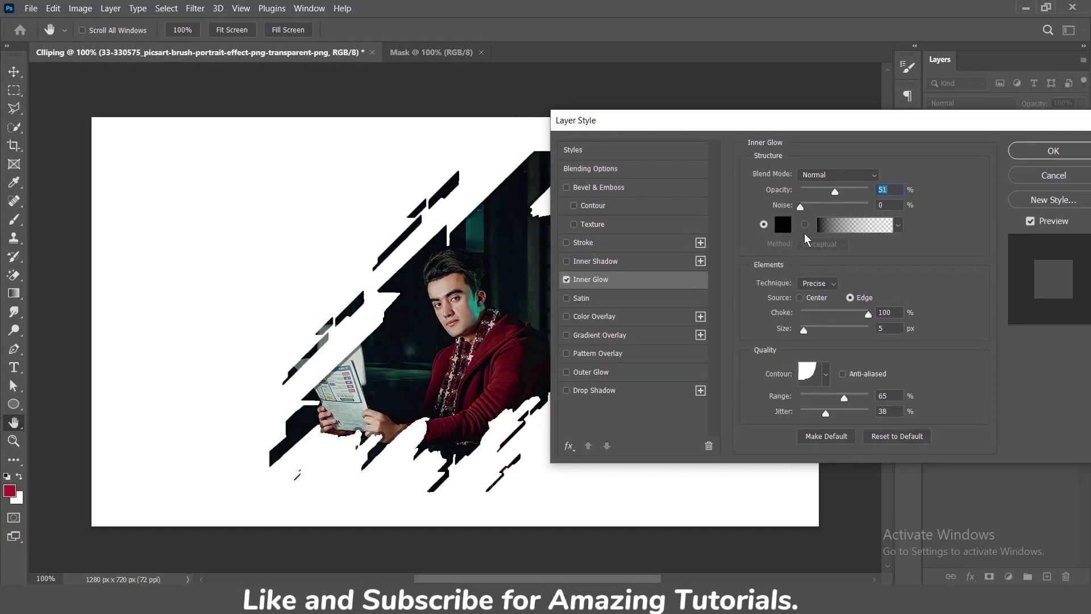
{"action": "left_click_drag", "start_coordinate": [801, 208], "coordinate": [817, 212]}
- Lower the Inner Glow range slightly, set its size to about 5 px, and apply
{"action": "left_click_drag", "start_coordinate": [845, 398], "coordinate": [845, 384]}
{"action": "left_click_drag", "start_coordinate": [804, 329], "coordinate": [817, 333]}
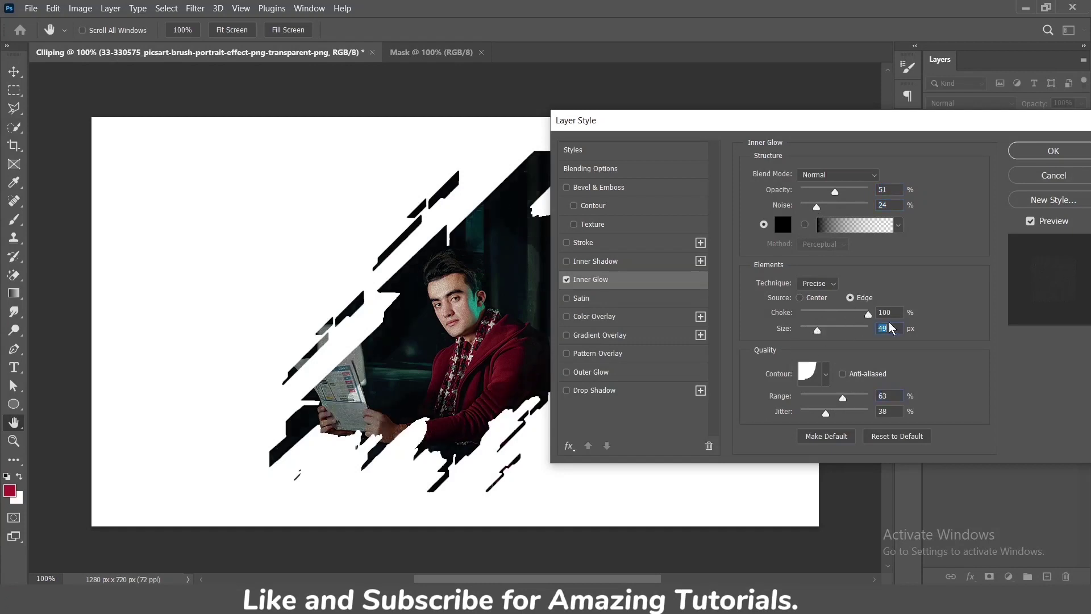
{"action": "scroll", "coordinate": [890, 328], "scroll_direction": "down", "scroll_amount": 7}
{"action": "scroll", "coordinate": [890, 328], "scroll_direction": "down", "scroll_amount": 7}
{"action": "scroll", "coordinate": [890, 328], "scroll_direction": "down", "scroll_amount": 7}
{"action": "scroll", "coordinate": [891, 327], "scroll_direction": "down", "scroll_amount": 7}
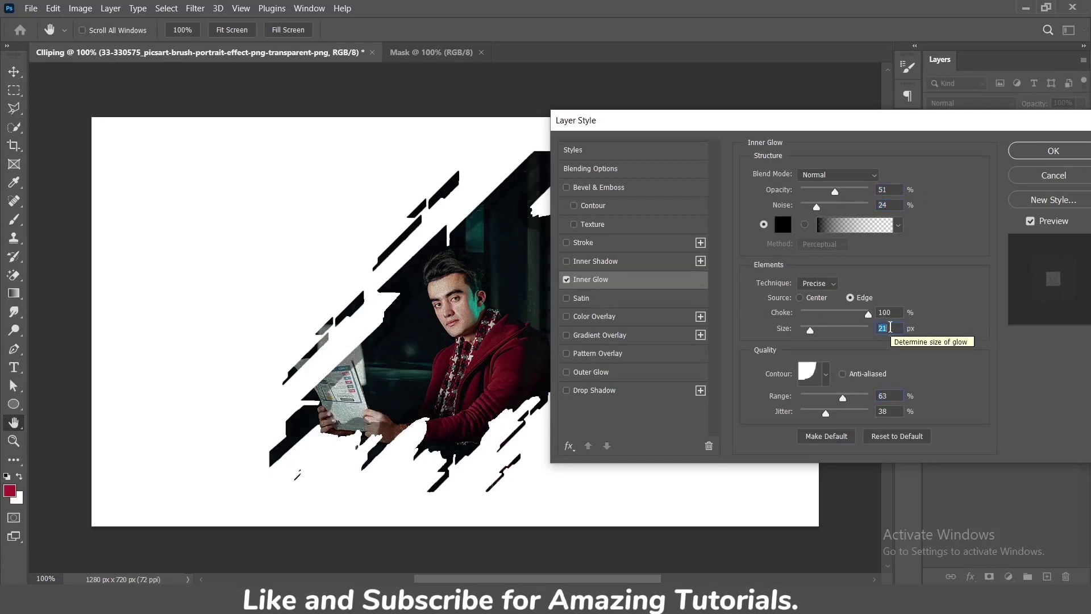
{"action": "scroll", "coordinate": [890, 328], "scroll_direction": "down", "scroll_amount": 4}
{"action": "scroll", "coordinate": [890, 328], "scroll_direction": "down", "scroll_amount": 4}
{"action": "scroll", "coordinate": [891, 327], "scroll_direction": "down", "scroll_amount": 4}
{"action": "scroll", "coordinate": [883, 329], "scroll_direction": "down", "scroll_amount": 3}
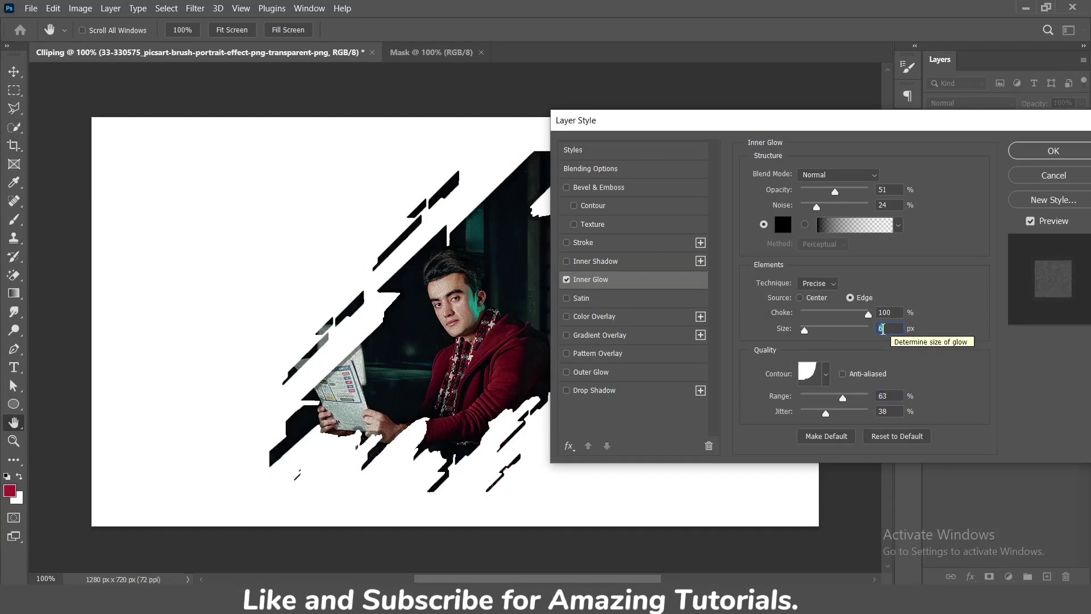
{"action": "scroll", "coordinate": [882, 328], "scroll_direction": "down", "scroll_amount": 3}
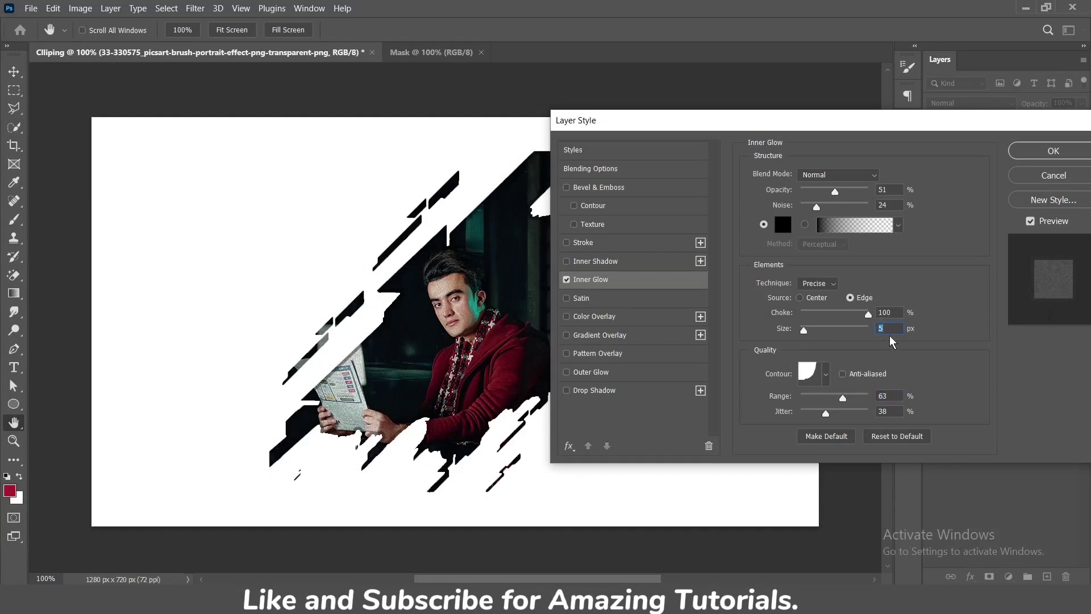
{"action": "left_click", "coordinate": [1052, 152]}
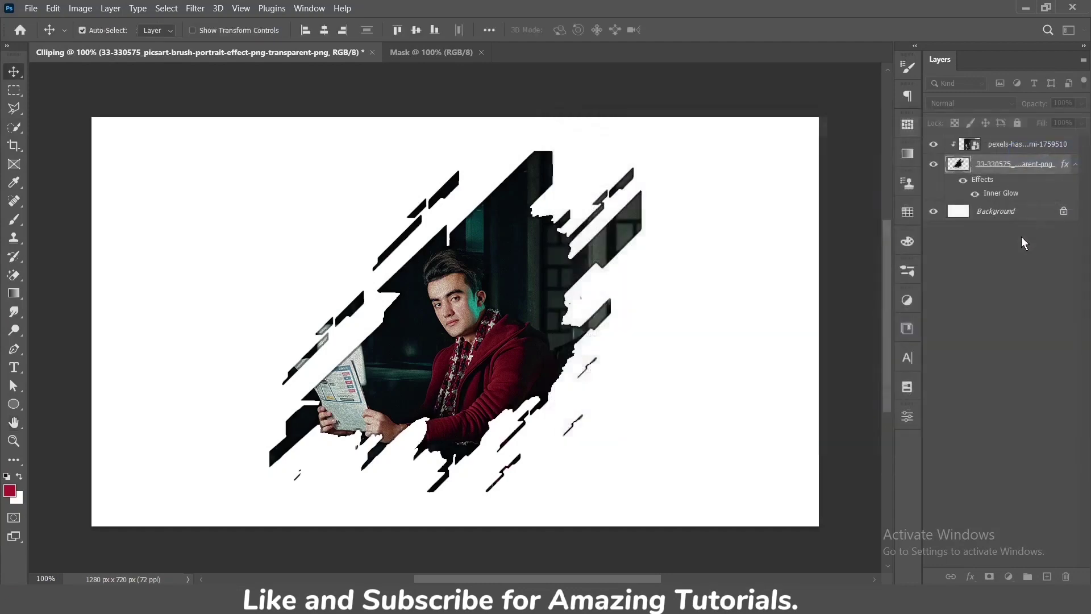
- In the Mask document, place and commit the grey grunge-splash image from Explorer
{"action": "left_click", "coordinate": [513, 374]}
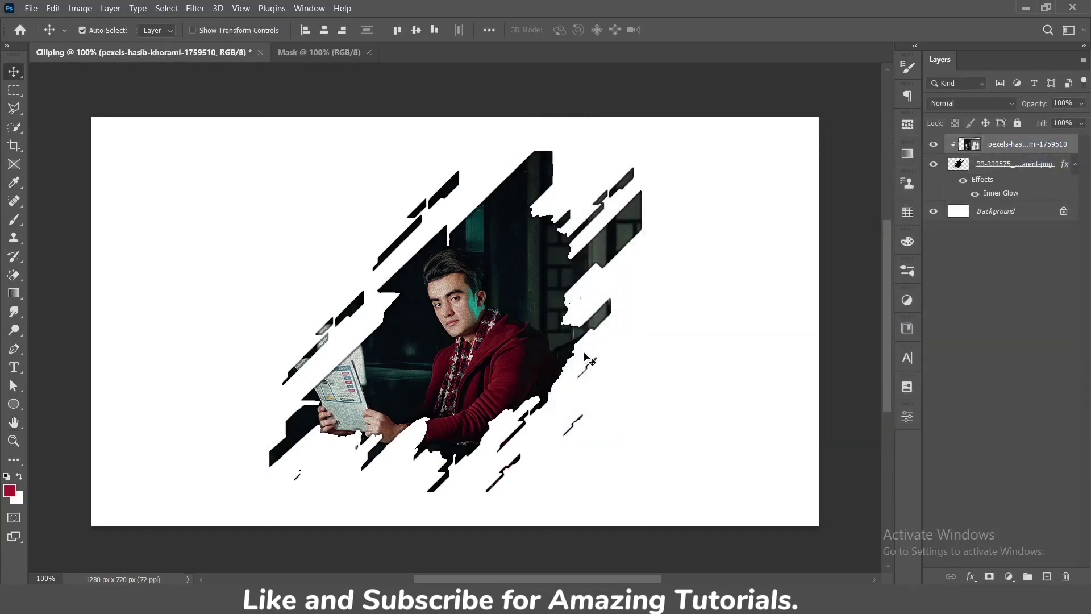
{"action": "left_click", "coordinate": [318, 54]}
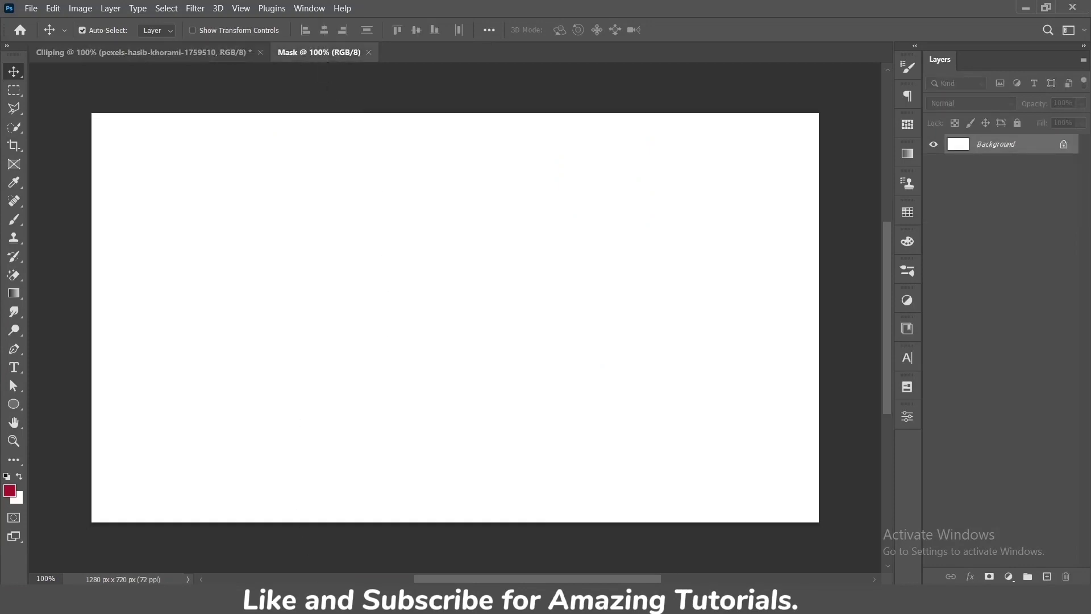
{"action": "key", "text": "alt+Tab"}
{"action": "mouse_move", "coordinate": [919, 153]}
{"action": "left_mouse_down"}
{"action": "mouse_move", "coordinate": [795, 244]}
{"action": "mouse_move", "coordinate": [484, 333]}
{"action": "left_mouse_up"}
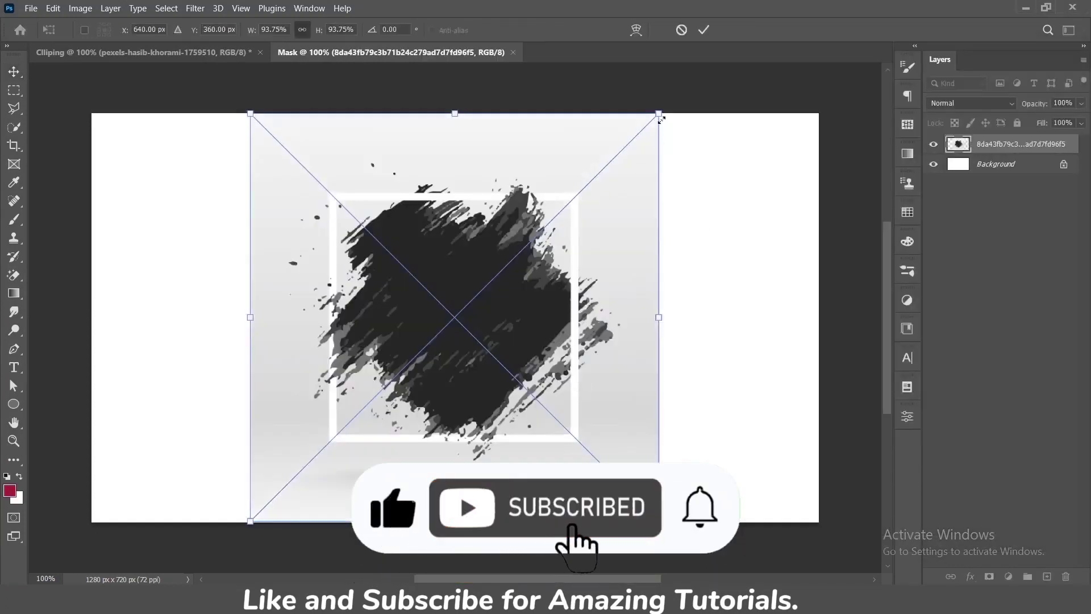
{"action": "left_click", "coordinate": [704, 29]}
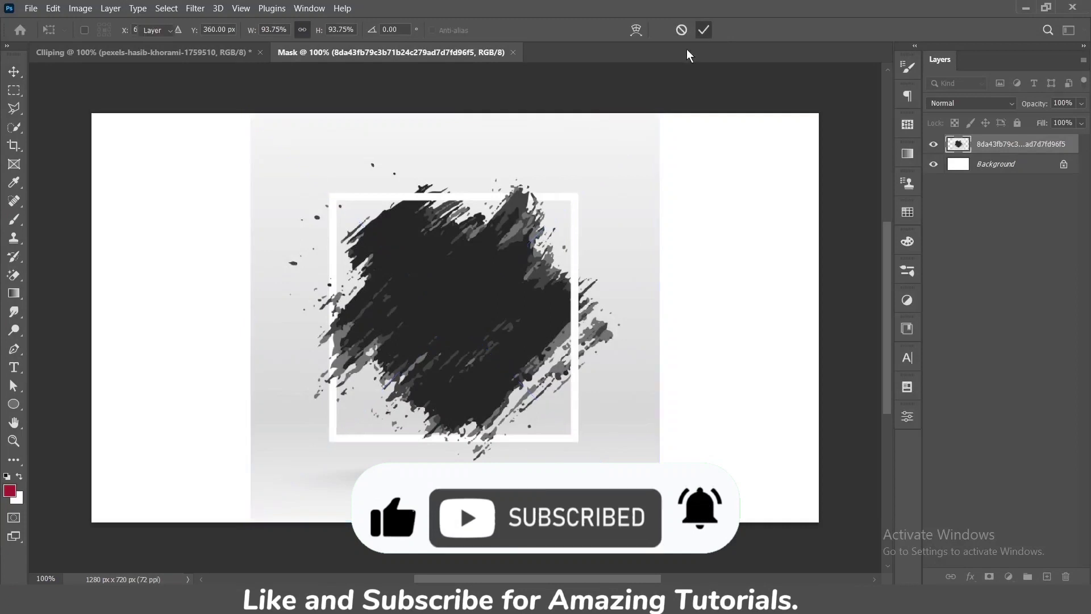
{"action": "left_click", "coordinate": [14, 277]}
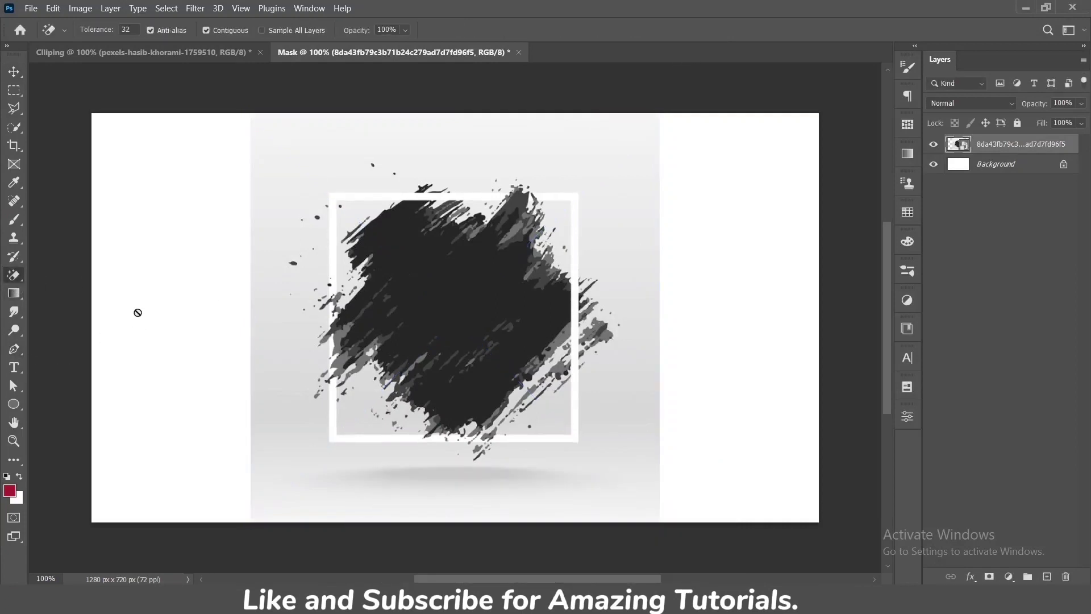
- Rasterize the splash layer and erase its grey background, white frame and shadow
{"action": "right_click", "coordinate": [1036, 151]}
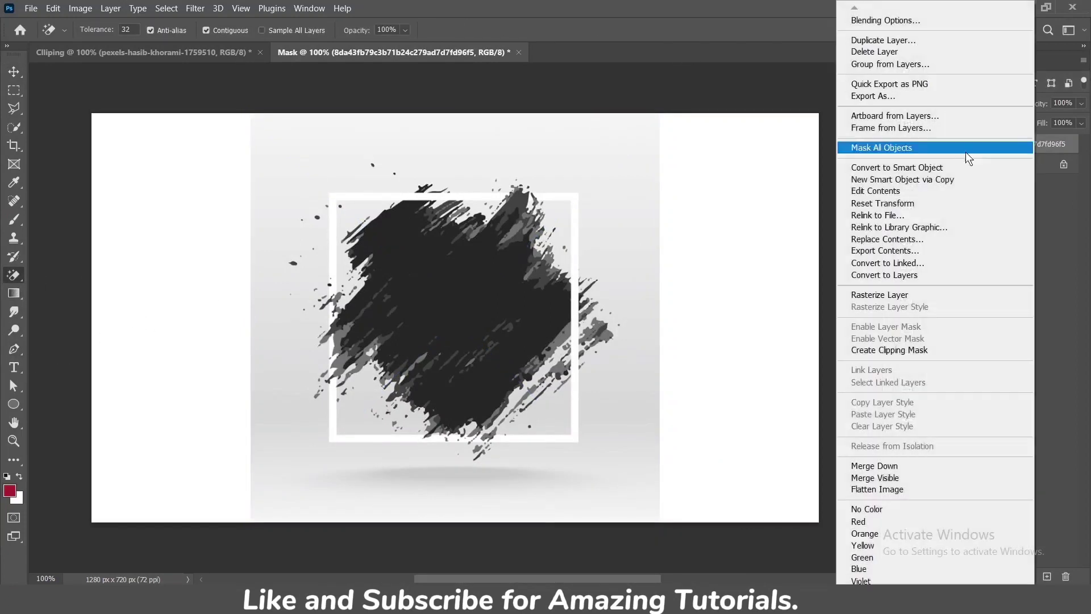
{"action": "left_click", "coordinate": [946, 295]}
{"action": "left_click", "coordinate": [432, 135]}
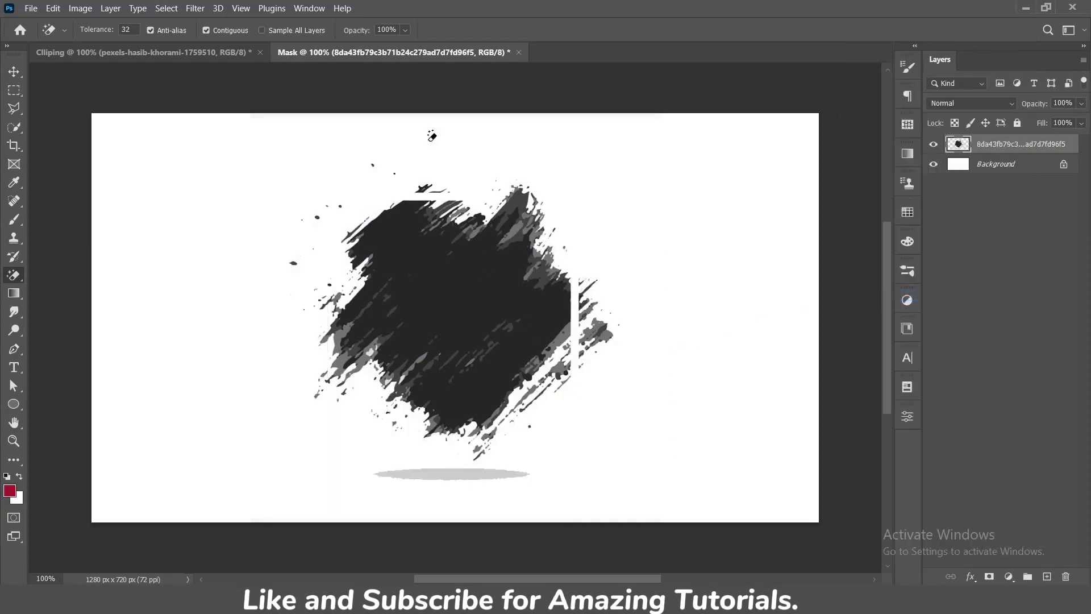
{"action": "left_click", "coordinate": [476, 471]}
- Scale the black splash up to about 126% and commit
{"action": "left_click", "coordinate": [15, 71]}
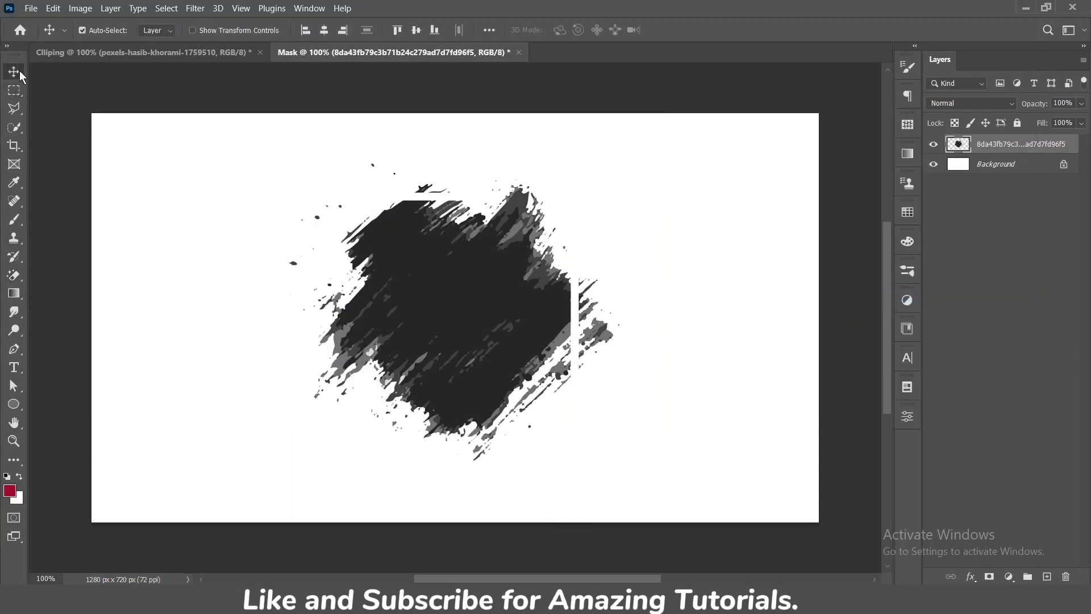
{"action": "key", "text": "ctrl+t"}
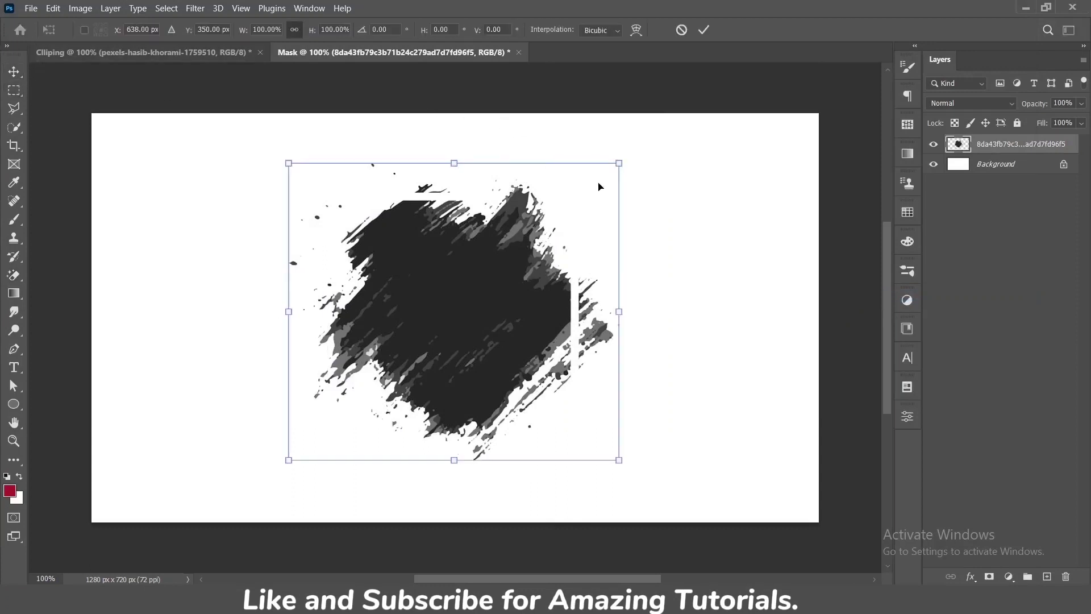
{"action": "left_click_drag", "start_coordinate": [618, 164], "coordinate": [662, 124]}
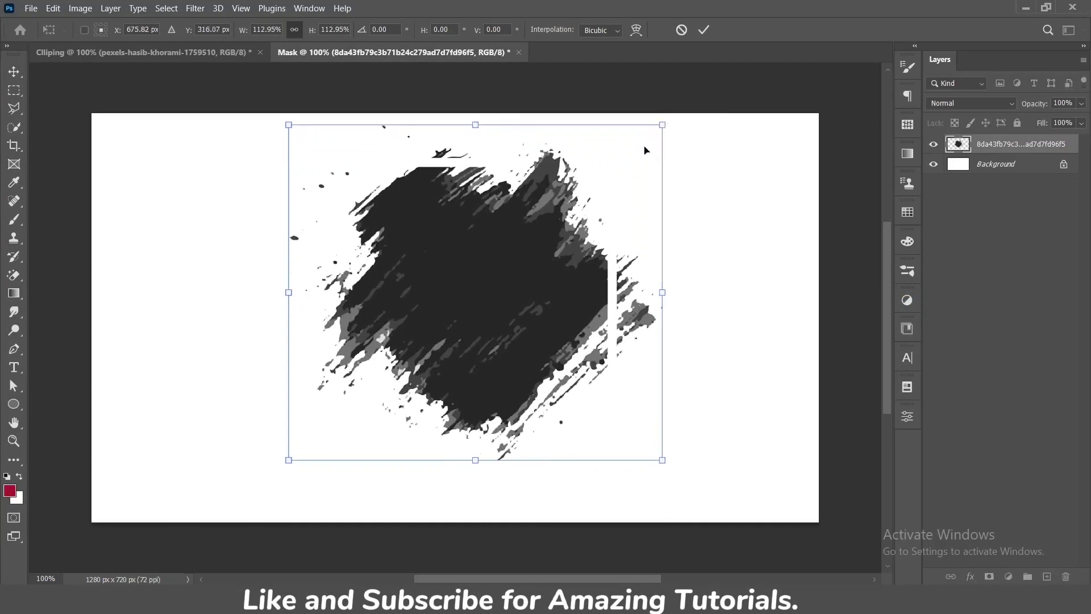
{"action": "left_click_drag", "start_coordinate": [291, 458], "coordinate": [244, 499]}
{"action": "left_click", "coordinate": [704, 30]}
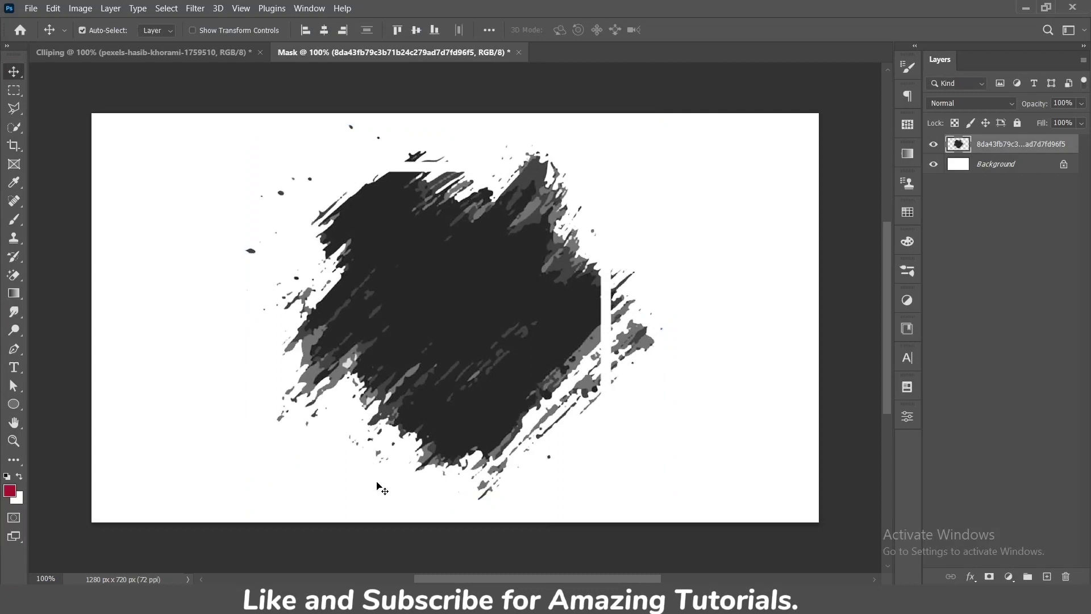
- Place the brick-wall portrait from Explorer above the splash and enlarge it
{"action": "key", "text": "alt+Tab"}
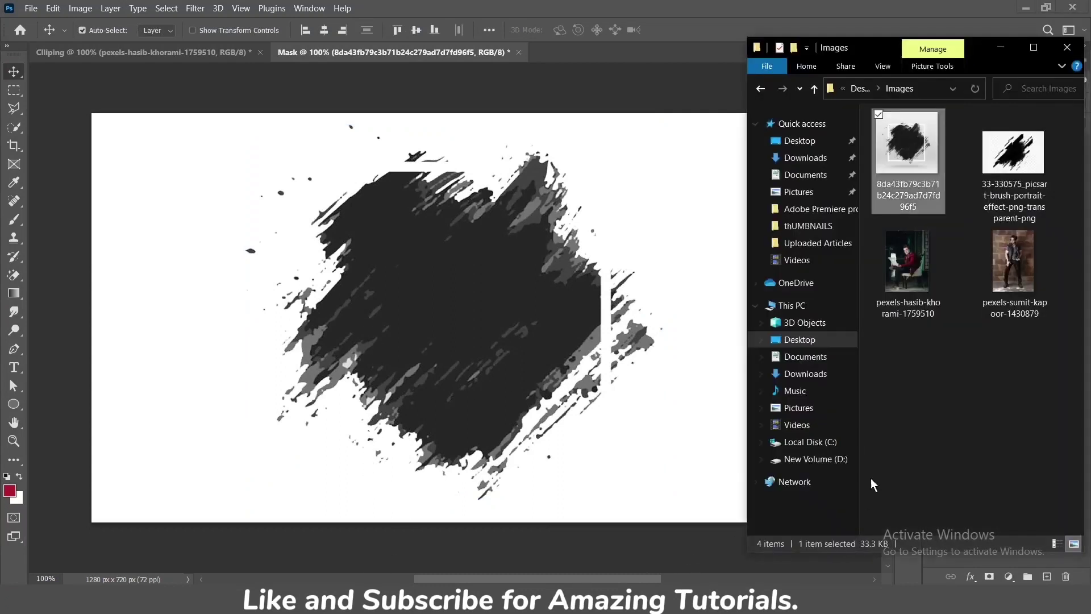
{"action": "left_click_drag", "start_coordinate": [1015, 267], "coordinate": [468, 377]}
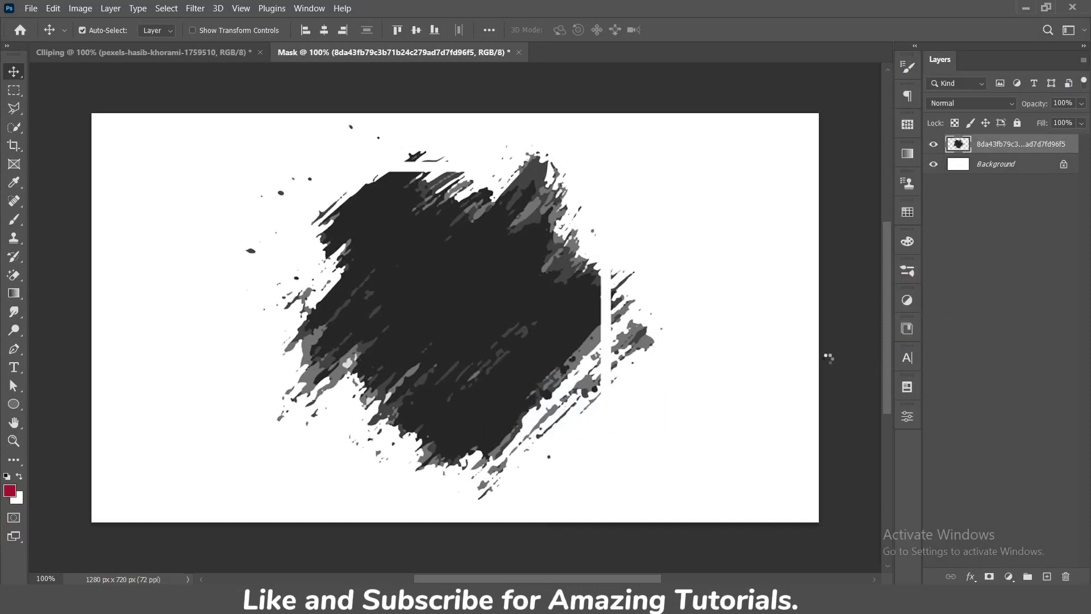
{"action": "left_click_drag", "start_coordinate": [591, 524], "coordinate": [662, 570]}
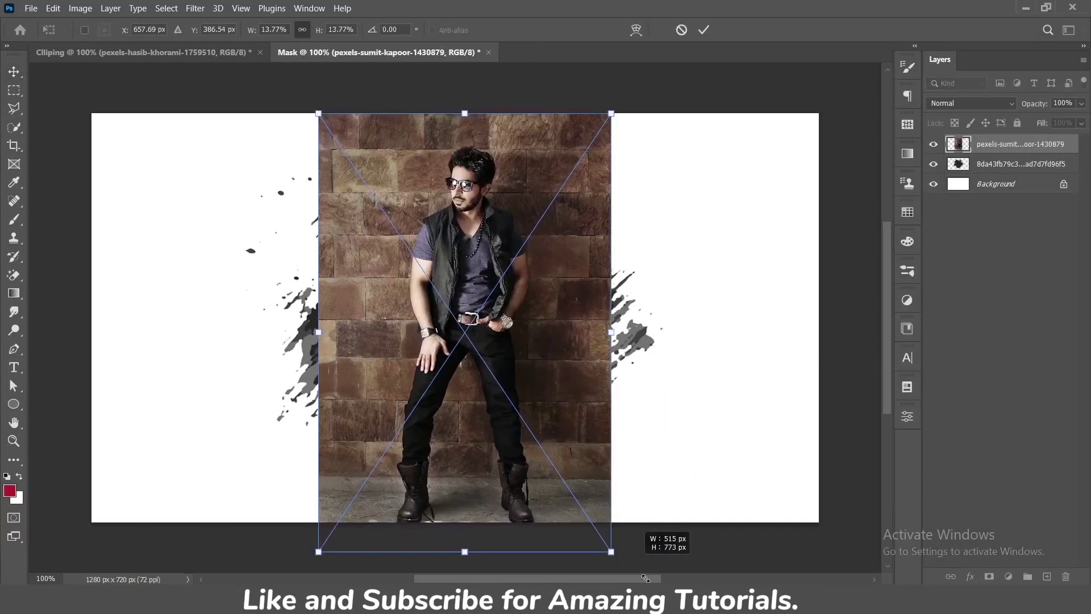
{"action": "scroll", "coordinate": [525, 378], "scroll_direction": "down", "scroll_amount": 1}
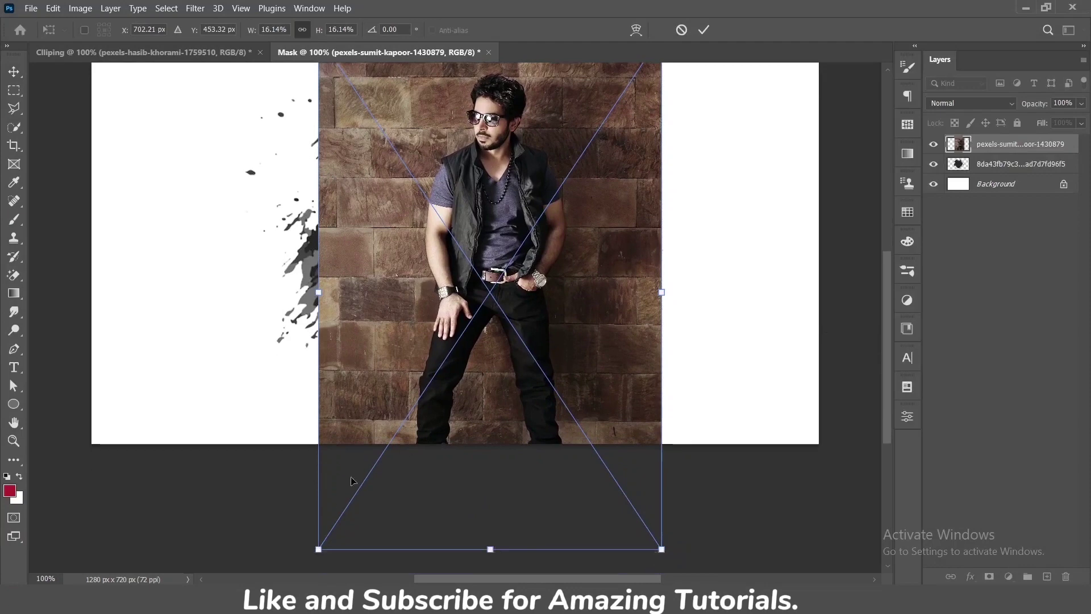
{"action": "left_click_drag", "start_coordinate": [318, 549], "coordinate": [268, 570]}
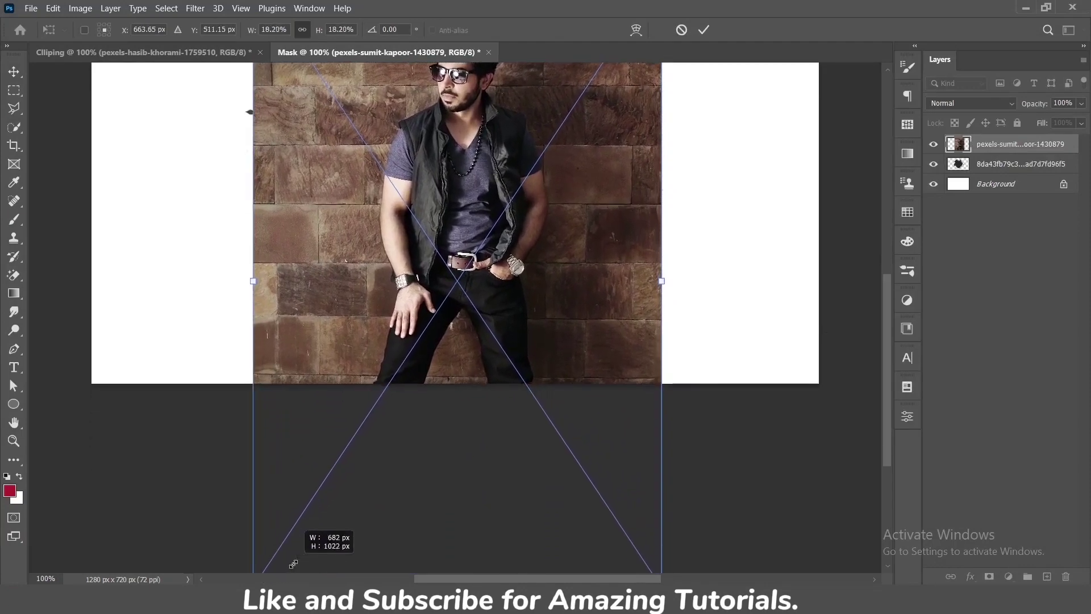
{"action": "left_click_drag", "start_coordinate": [269, 571], "coordinate": [278, 570]}
{"action": "left_click_drag", "start_coordinate": [480, 388], "coordinate": [472, 475]}
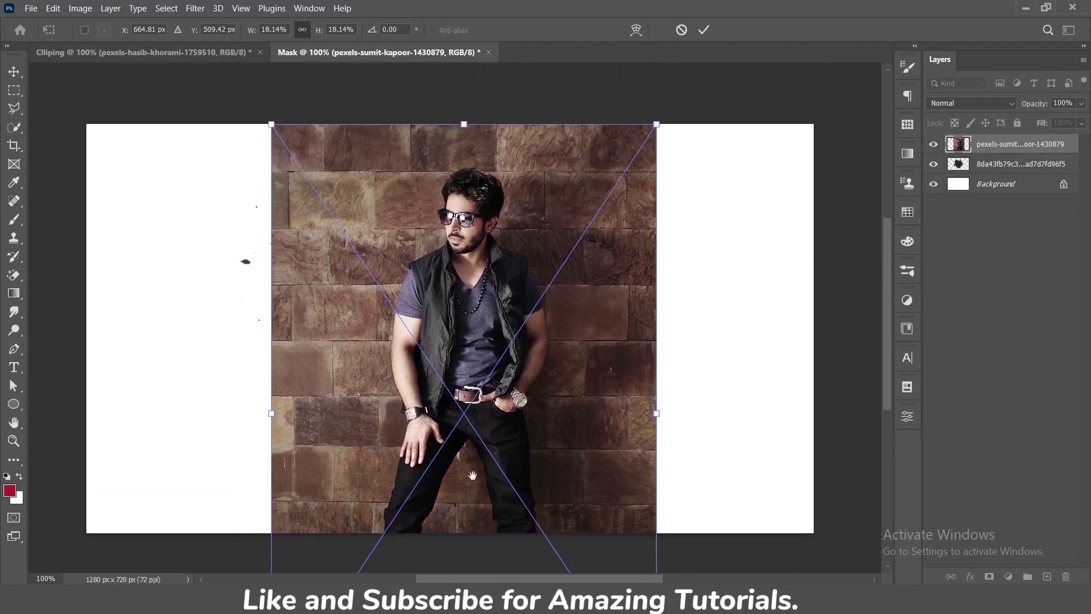
- Fade the portrait, centre and size it over the splash, commit, then restore 100% opacity
{"action": "left_click", "coordinate": [1081, 103]}
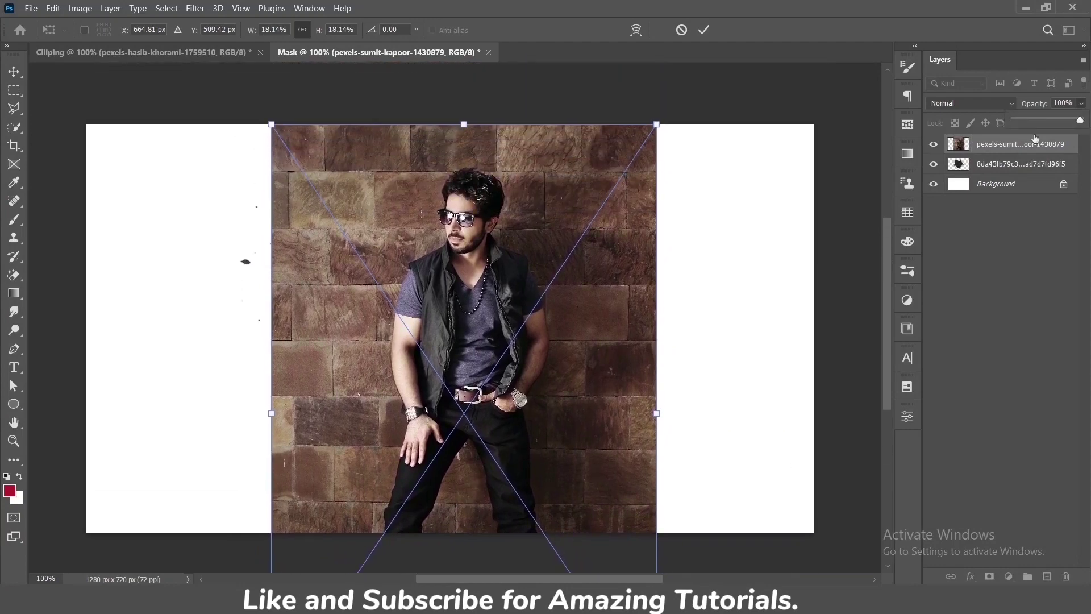
{"action": "left_click_drag", "start_coordinate": [1083, 120], "coordinate": [1037, 120]}
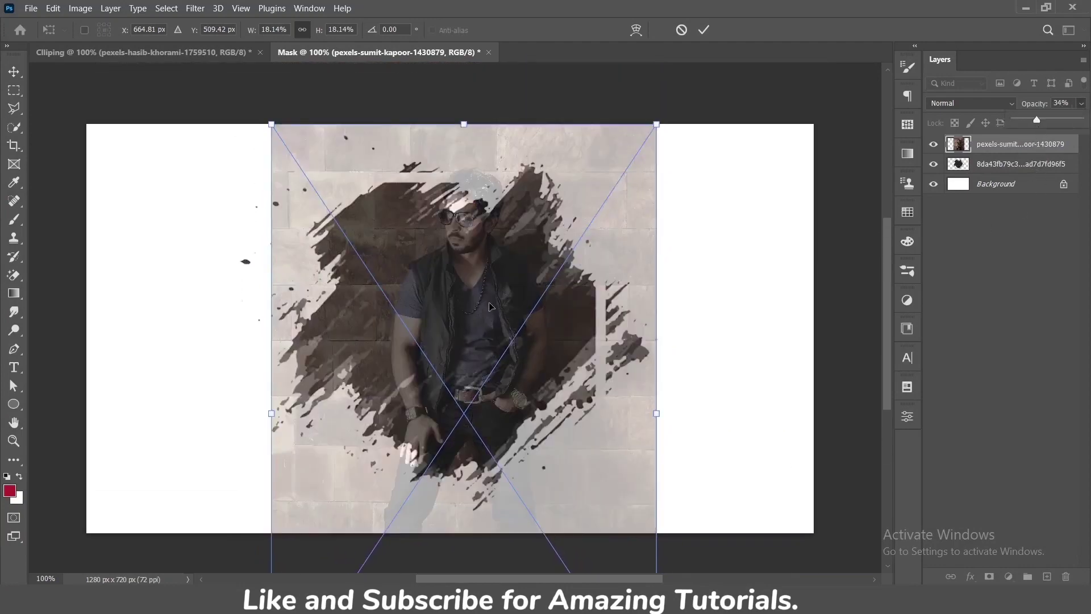
{"action": "left_click_drag", "start_coordinate": [490, 307], "coordinate": [476, 325]}
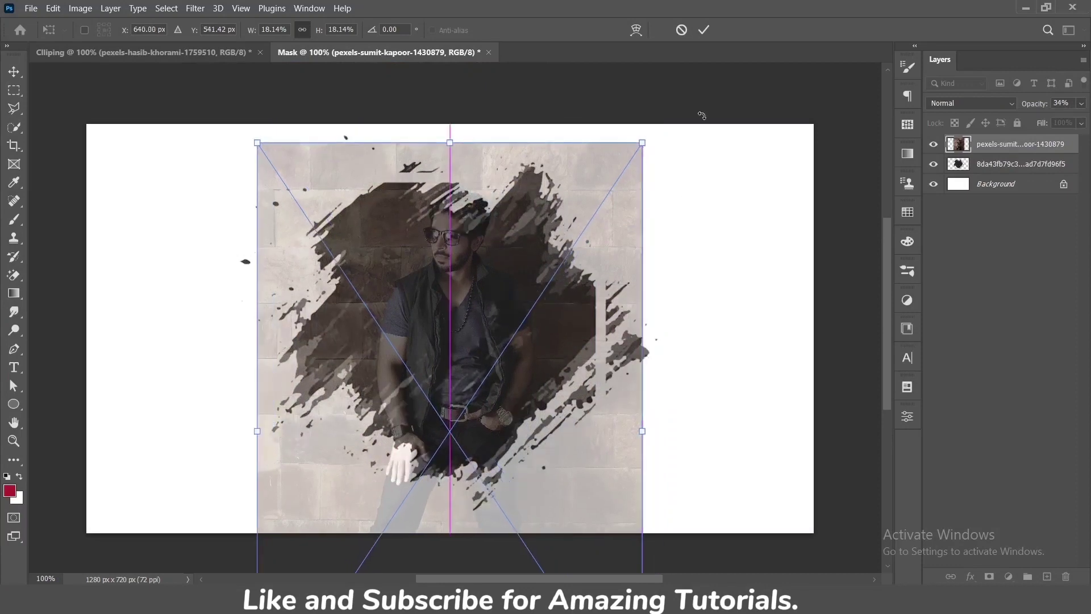
{"action": "left_click_drag", "start_coordinate": [642, 142], "coordinate": [656, 119]}
{"action": "left_click_drag", "start_coordinate": [562, 306], "coordinate": [553, 310]}
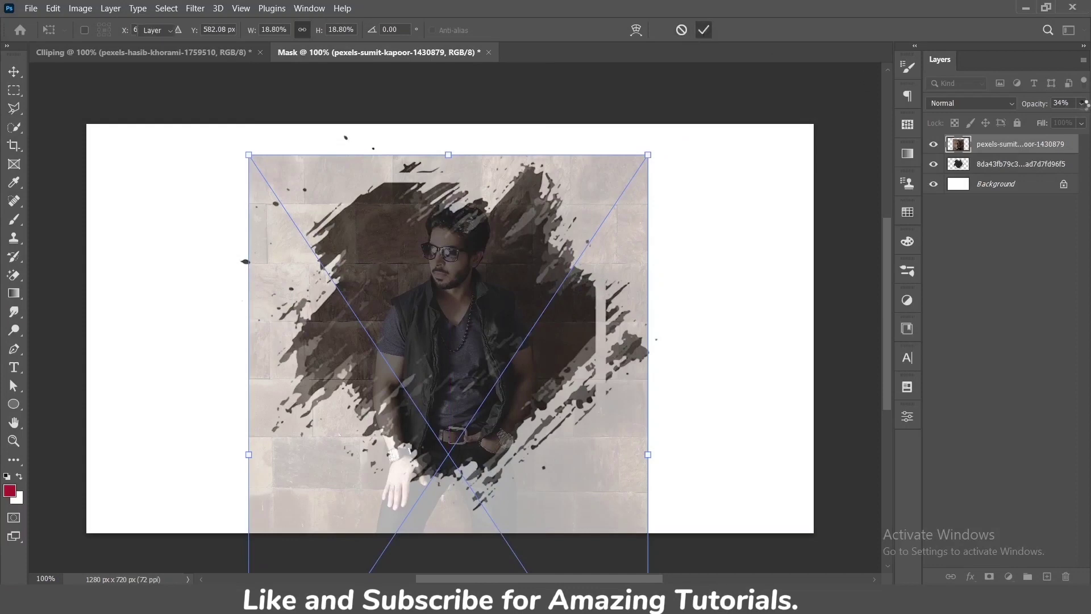
{"action": "key", "text": "Return"}
{"action": "left_click", "coordinate": [1081, 102]}
{"action": "left_click_drag", "start_coordinate": [1061, 128], "coordinate": [1083, 122]}
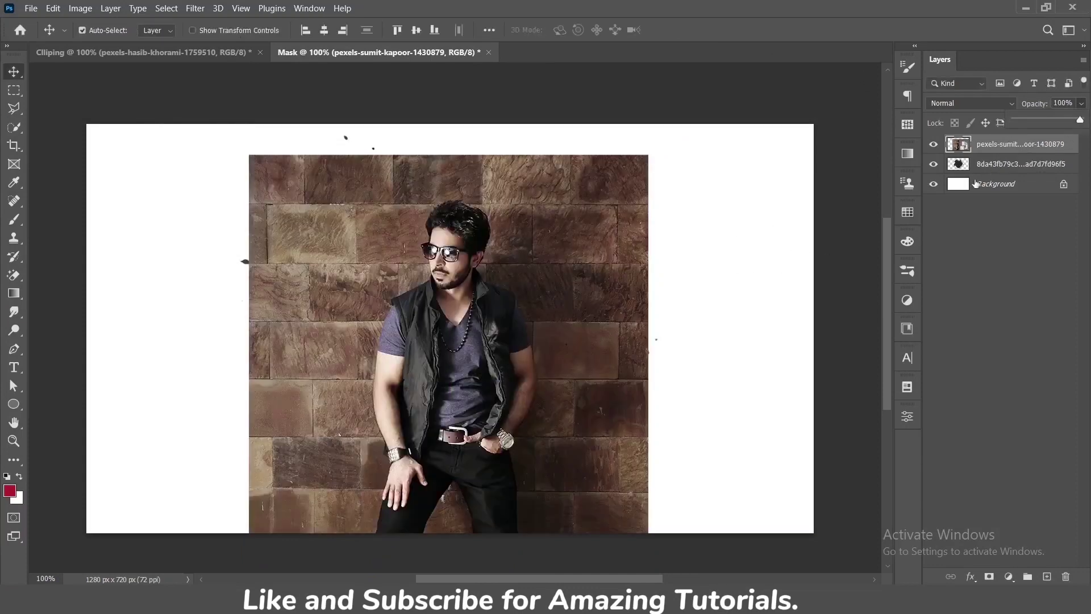
- Create a clipping mask of the brick-wall portrait onto the splash and move it a few pixels lower
{"action": "left_click", "coordinate": [993, 240]}
{"action": "left_click", "coordinate": [1002, 144]}
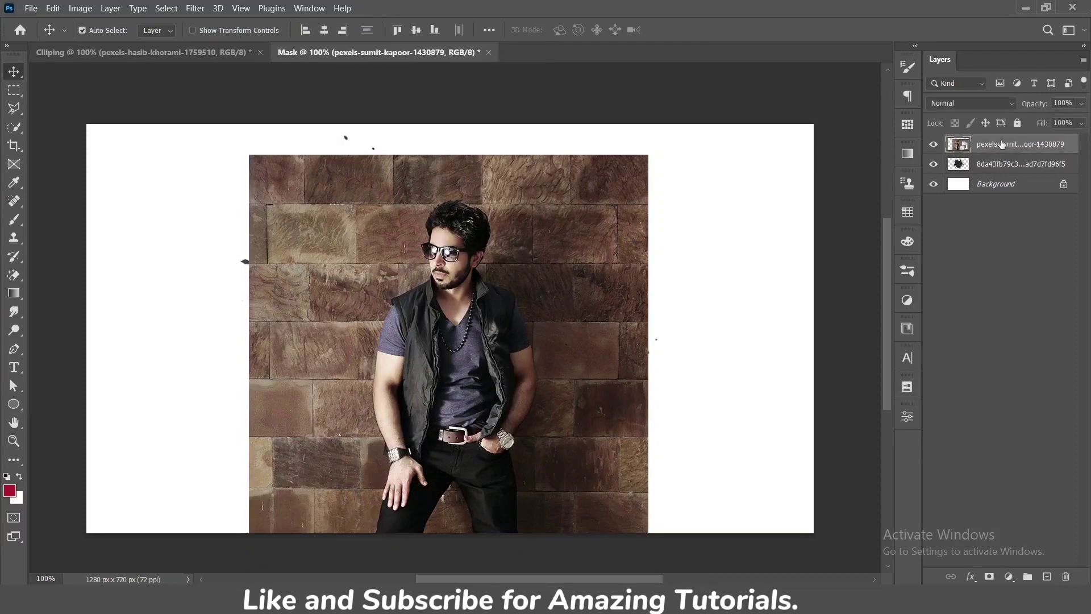
{"action": "right_click", "coordinate": [1002, 143]}
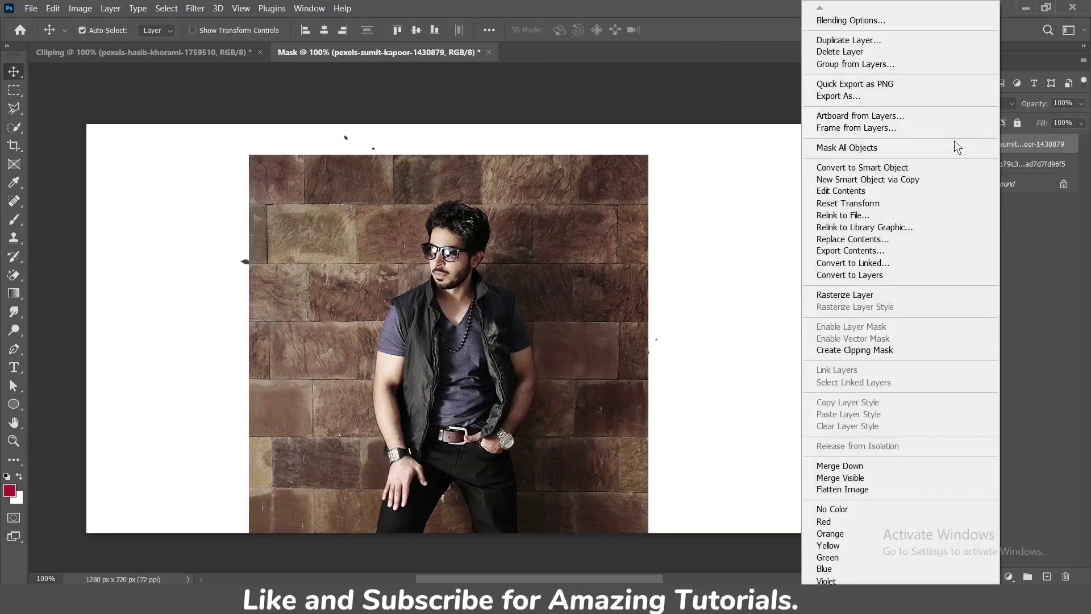
{"action": "left_click", "coordinate": [888, 355]}
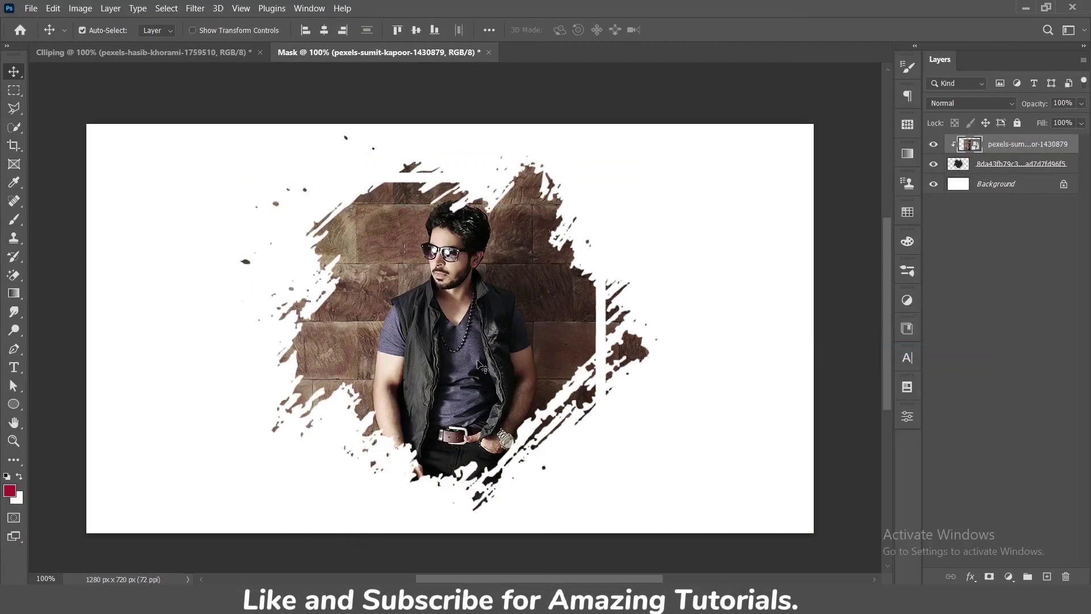
{"action": "left_click_drag", "start_coordinate": [477, 365], "coordinate": [476, 369]}
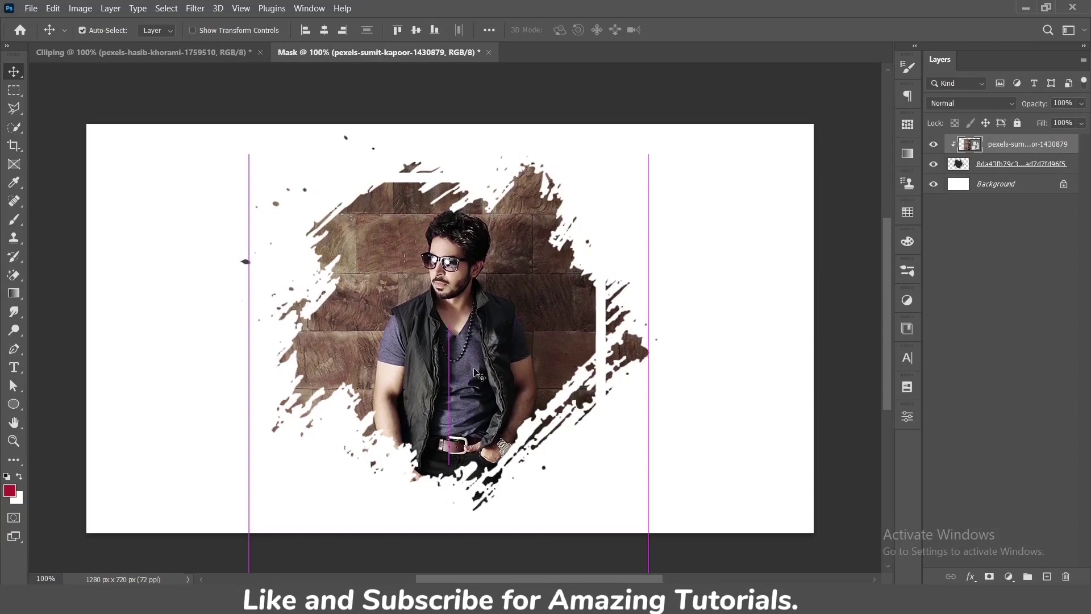
{"action": "left_click_drag", "start_coordinate": [476, 370], "coordinate": [475, 373]}
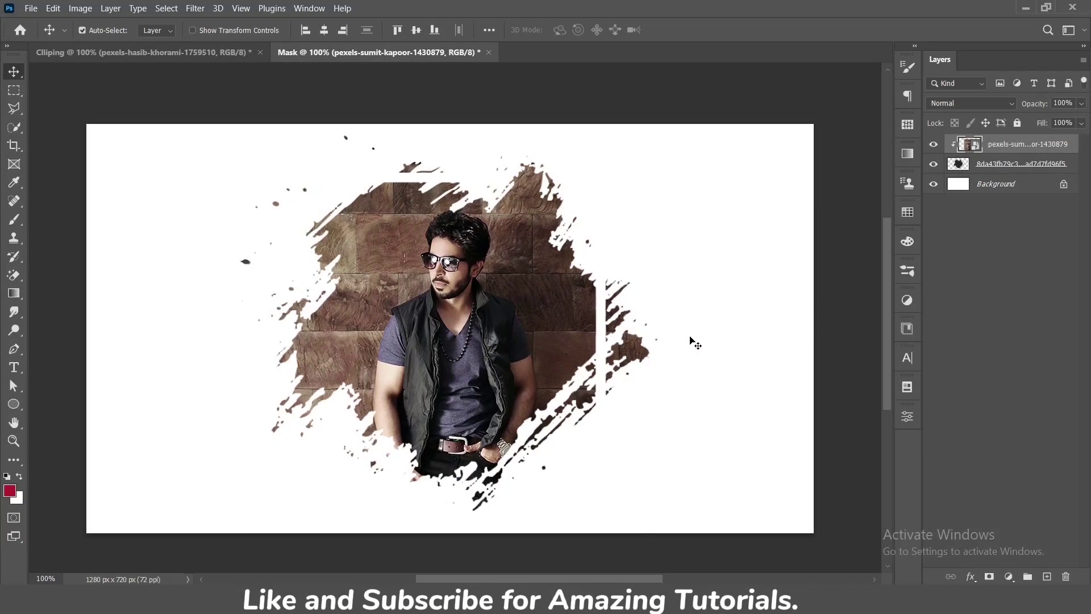
- Add an Inner Glow layer style to the portrait with Choke 8 and low opacity
{"action": "right_click", "coordinate": [1046, 147]}
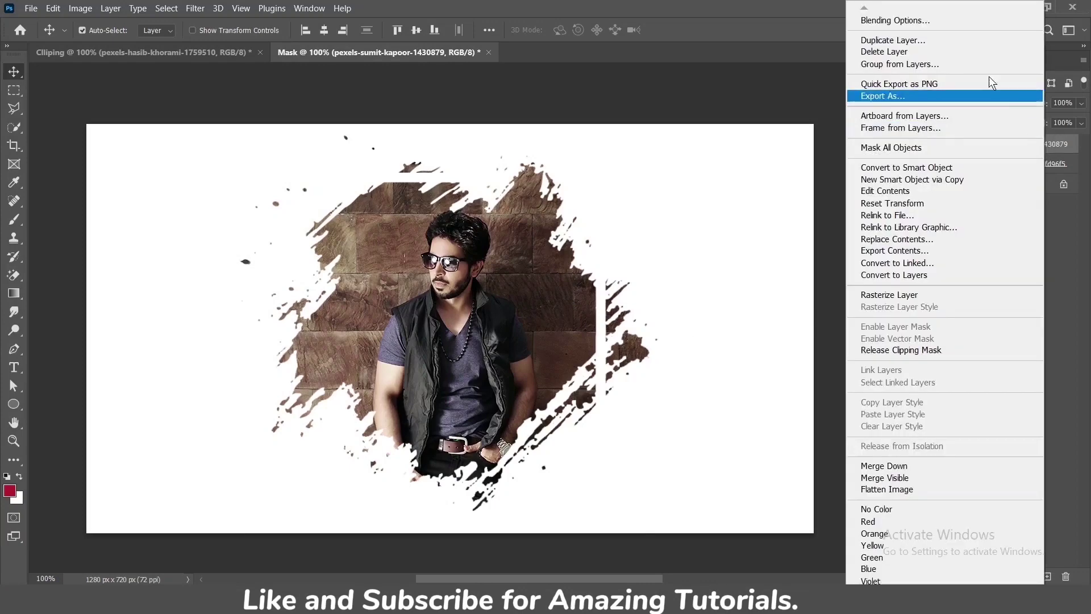
{"action": "left_click", "coordinate": [945, 21]}
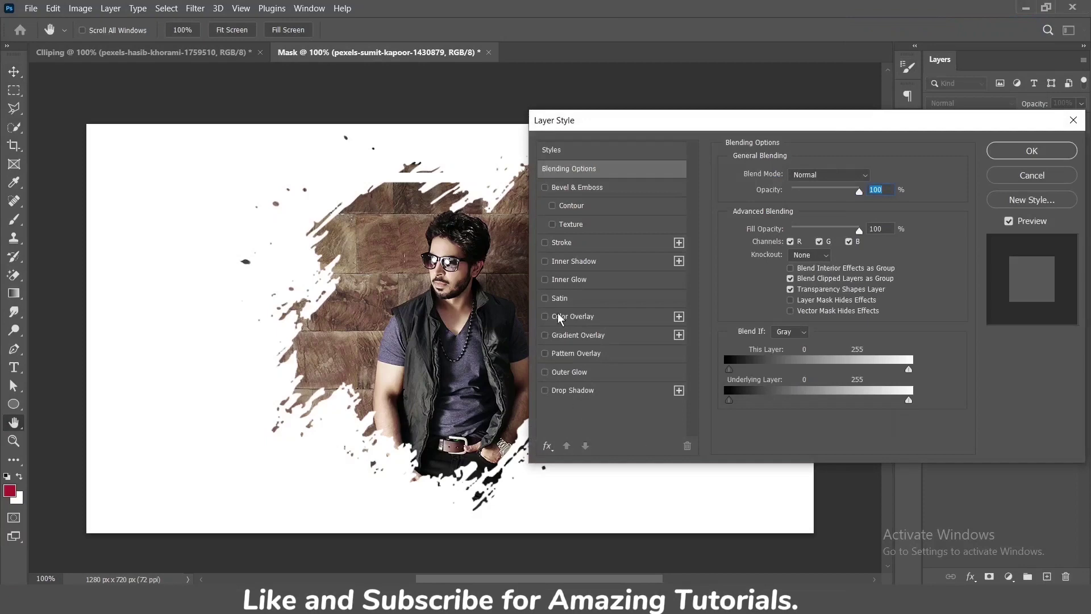
{"action": "left_click", "coordinate": [576, 281]}
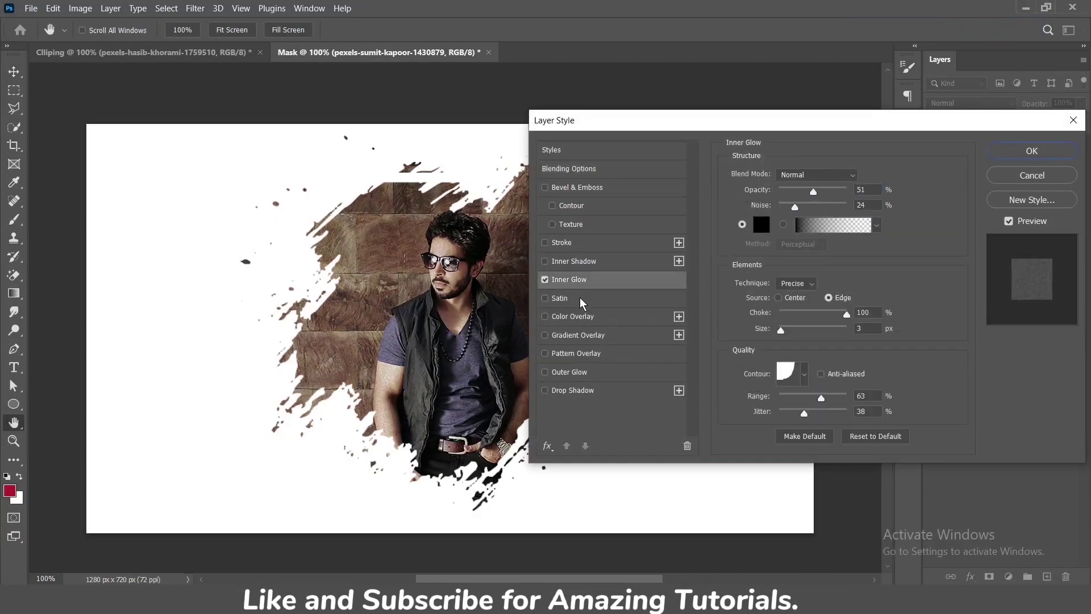
{"action": "left_click_drag", "start_coordinate": [763, 127], "coordinate": [827, 117]}
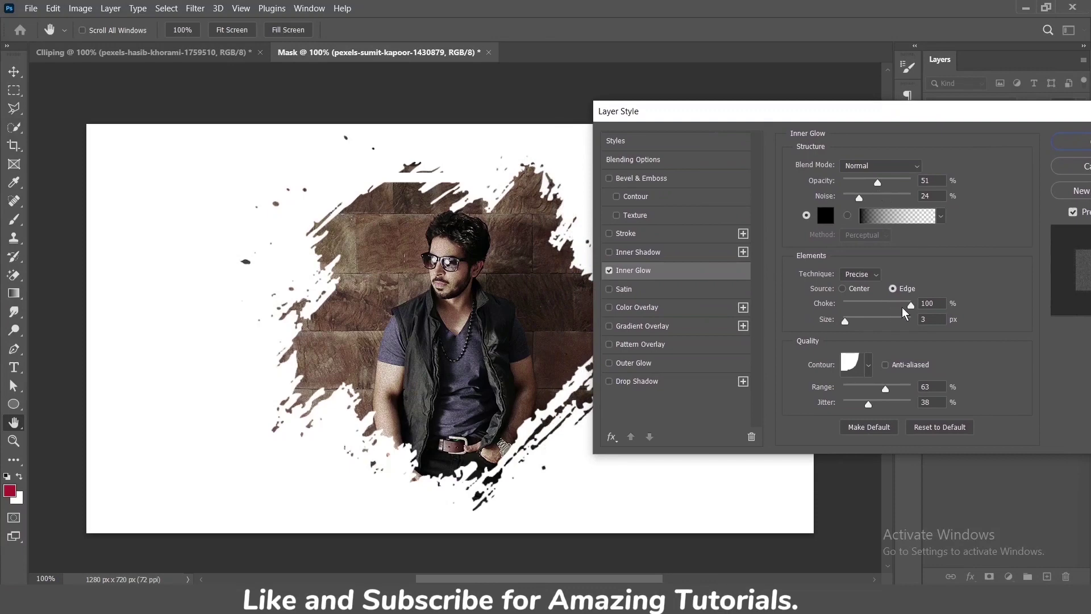
{"action": "left_click_drag", "start_coordinate": [904, 310], "coordinate": [850, 313]}
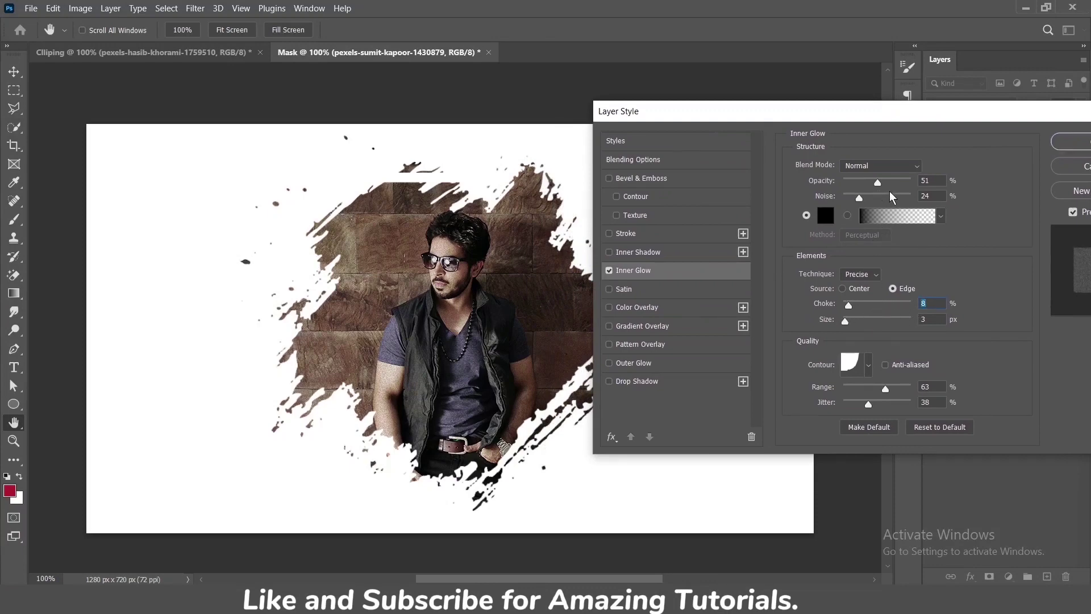
{"action": "left_click_drag", "start_coordinate": [878, 183], "coordinate": [846, 184]}
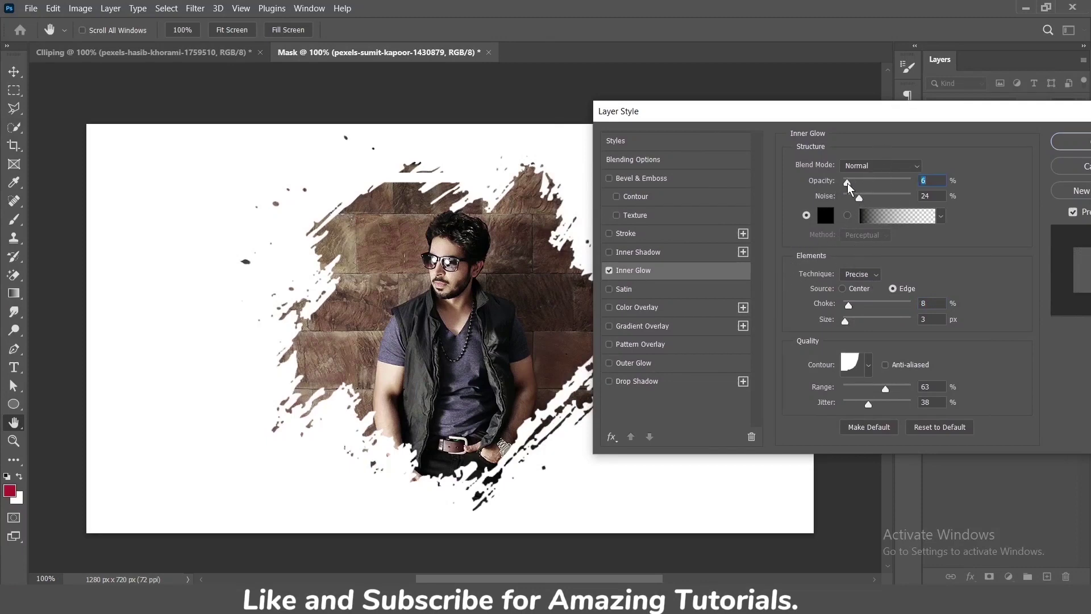
{"action": "left_click_drag", "start_coordinate": [847, 185], "coordinate": [856, 186]}
{"action": "left_click_drag", "start_coordinate": [830, 119], "coordinate": [771, 134]}
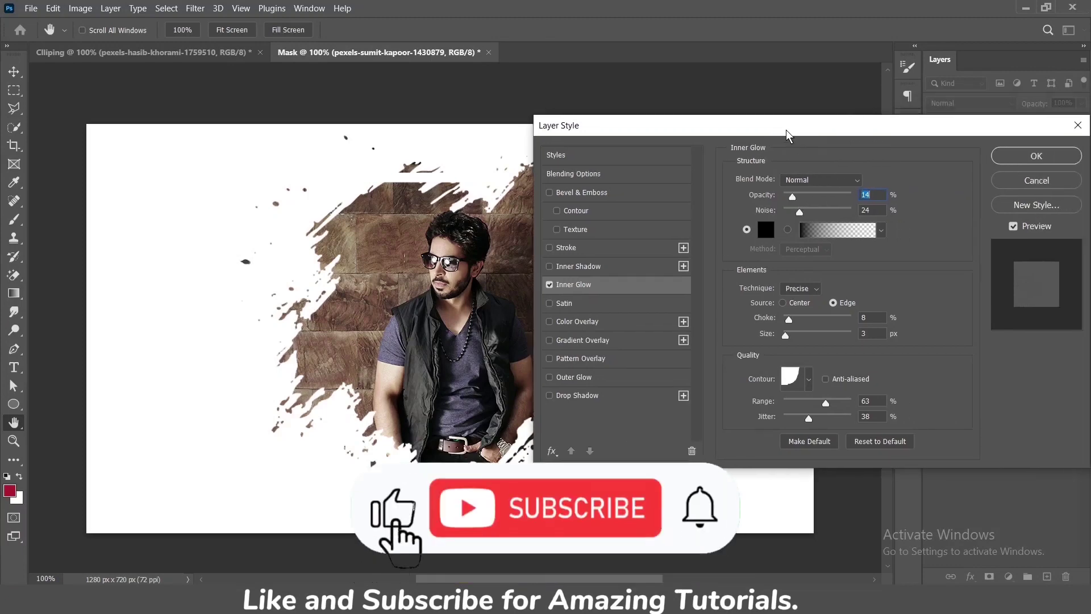
{"action": "key", "text": "Return"}
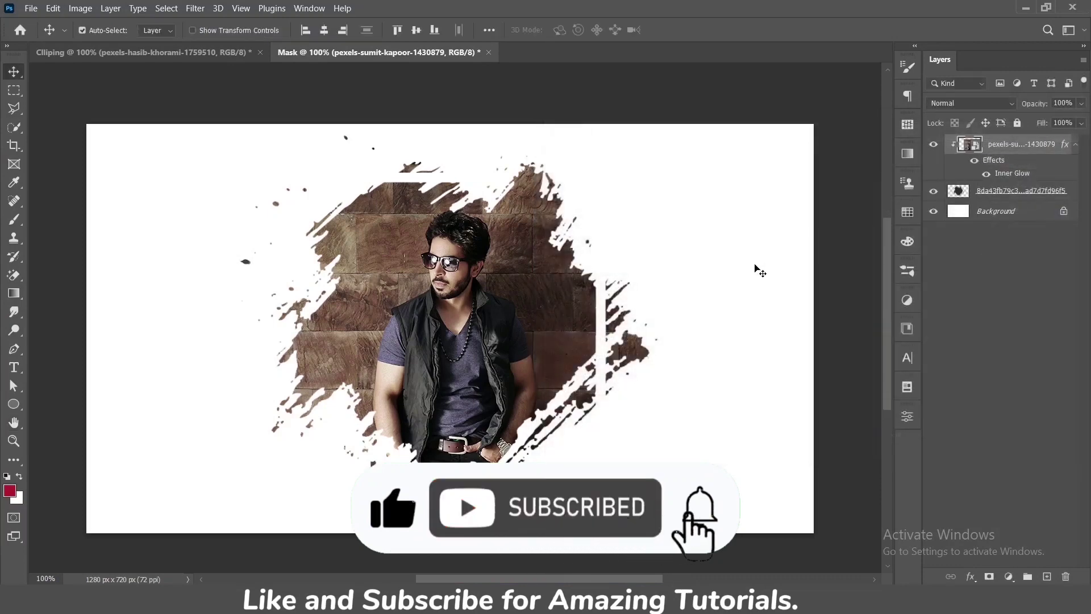